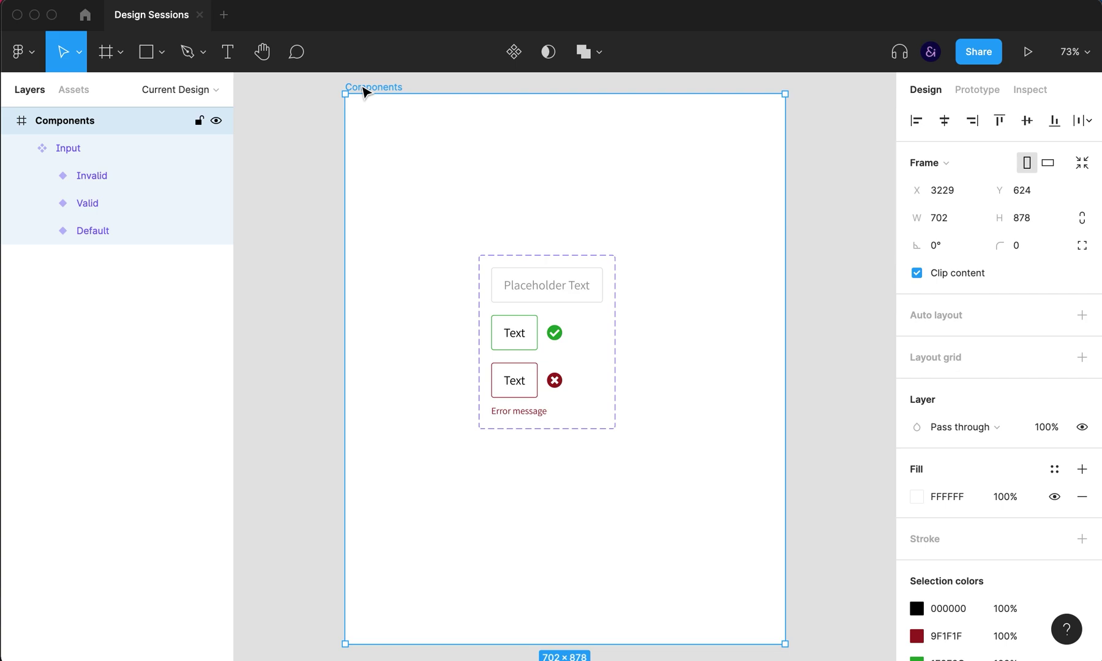
# Step: Delete the copied Input set and rename the duplicated frame to 'Form'
pyautogui.click(605, 300)
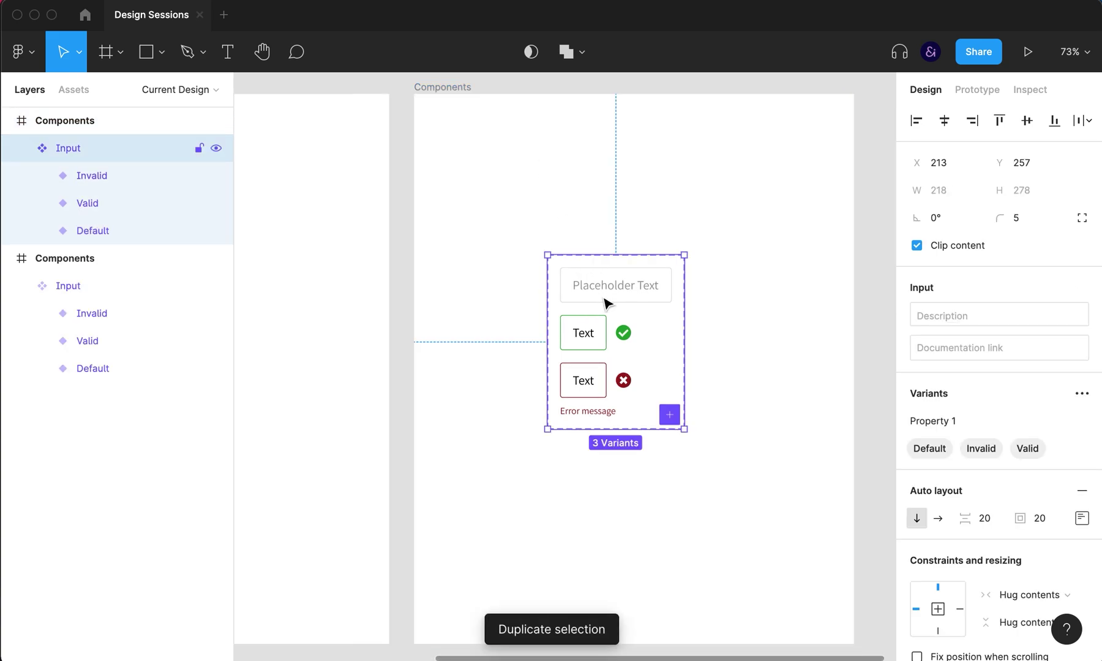
pyautogui.press('Delete')
pyautogui.doubleClick(455, 86)
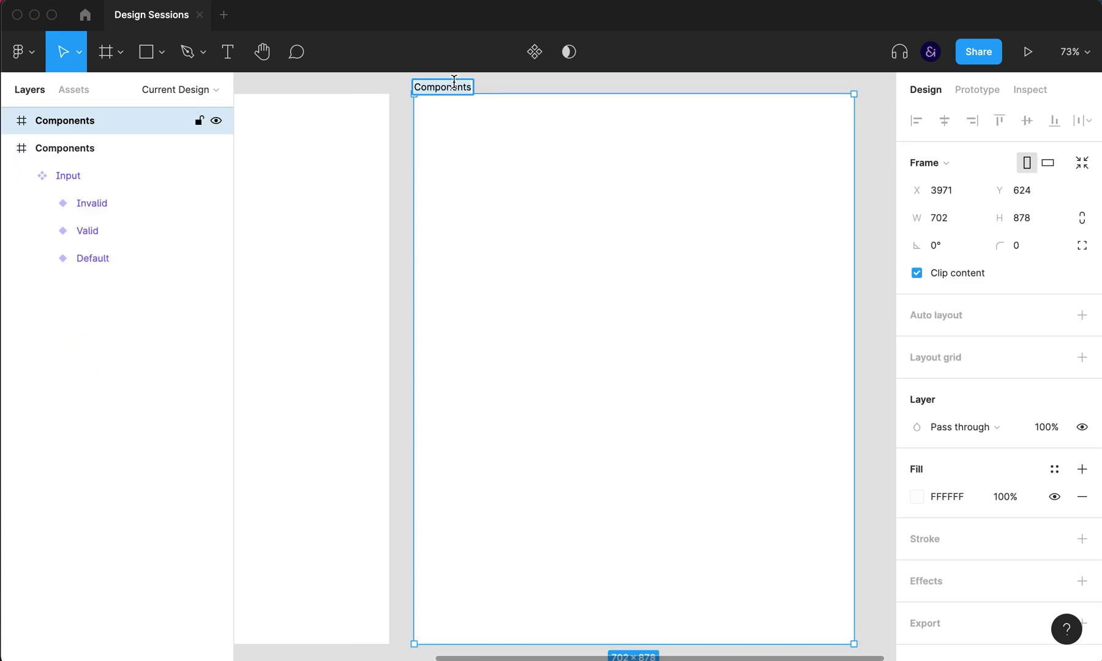
pyautogui.write('Form')
pyautogui.press('Return')
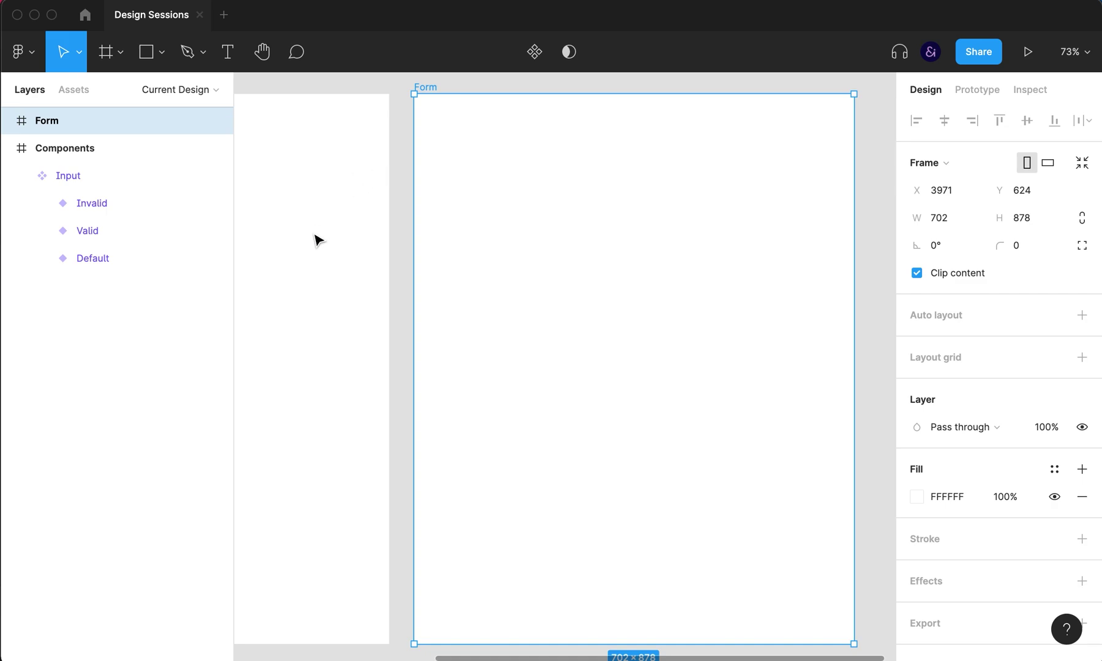
# Step: Search the assets for 'inp' and drag an Input instance near the top of Form
pyautogui.click(69, 90)
pyautogui.click(74, 127)
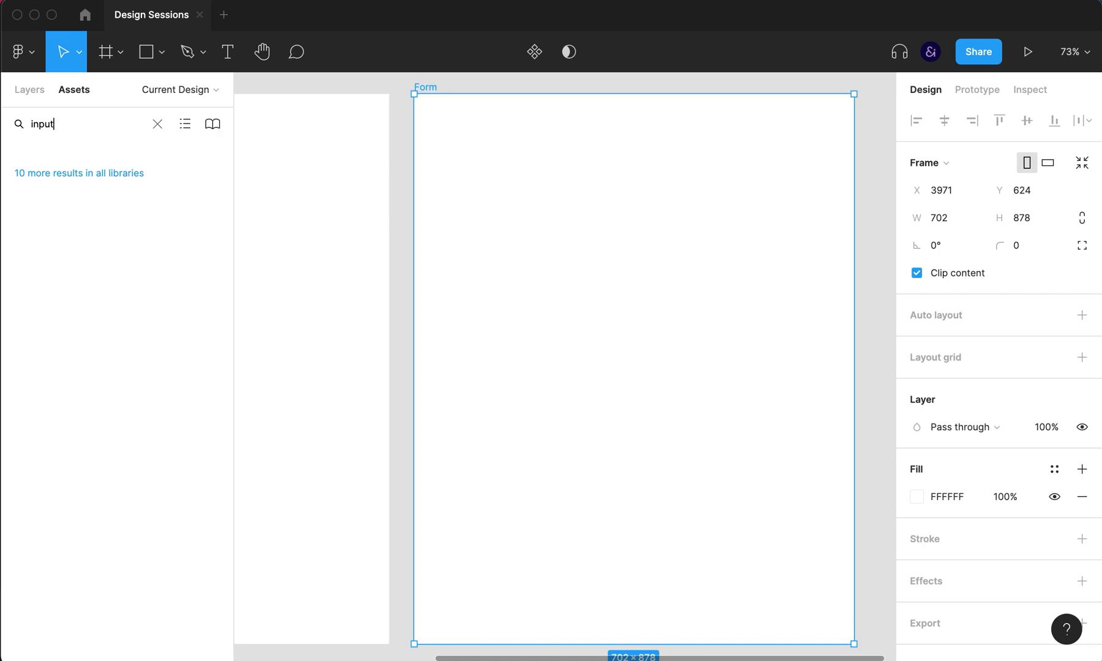
pyautogui.press('BackSpace')
pyautogui.press('BackSpace')
pyautogui.press('BackSpace')
pyautogui.press('BackSpace')
pyautogui.press('BackSpace')
pyautogui.write('inp')
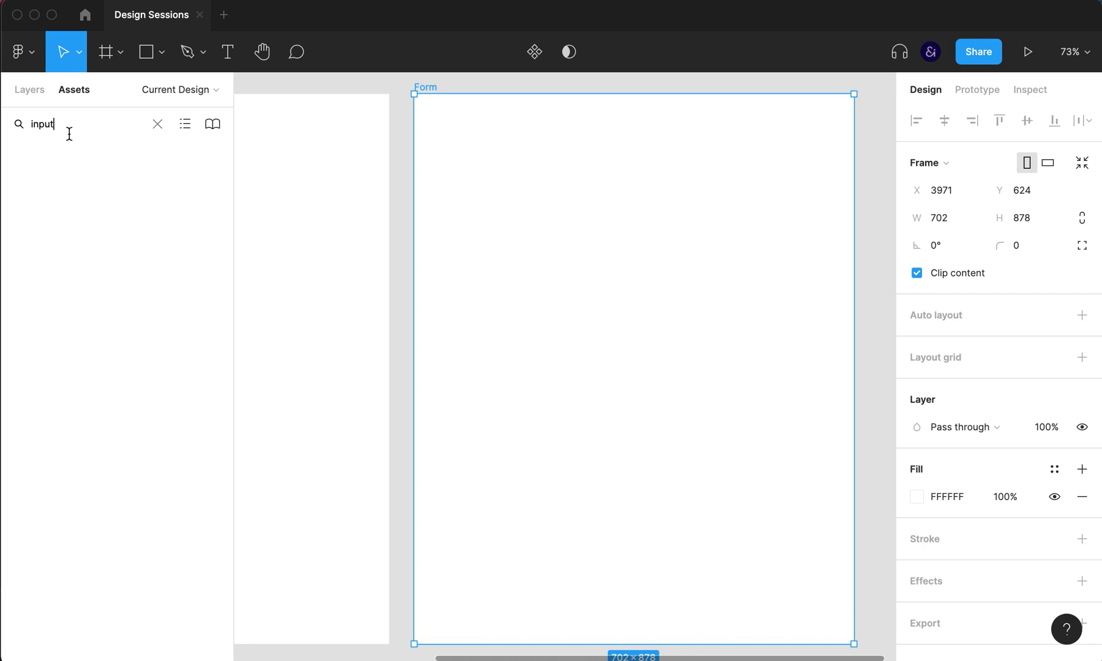
pyautogui.moveTo(101, 205); pyautogui.dragTo(595, 193)
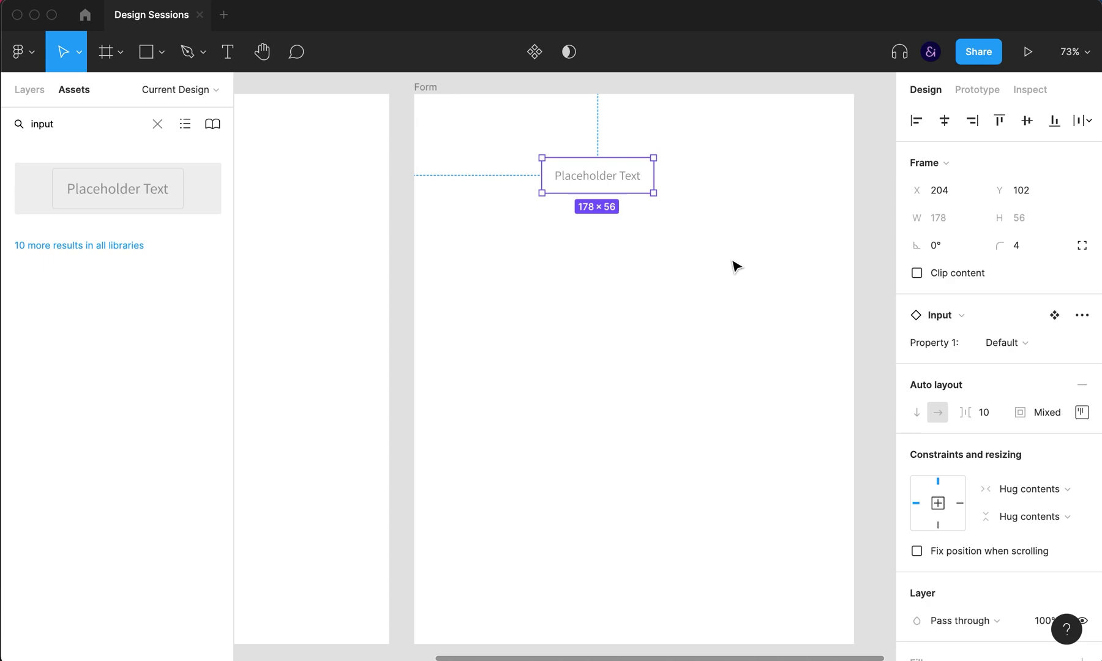
# Step: Group the Input instance and wrap it in a vertical auto layout frame
pyautogui.press('super+d')
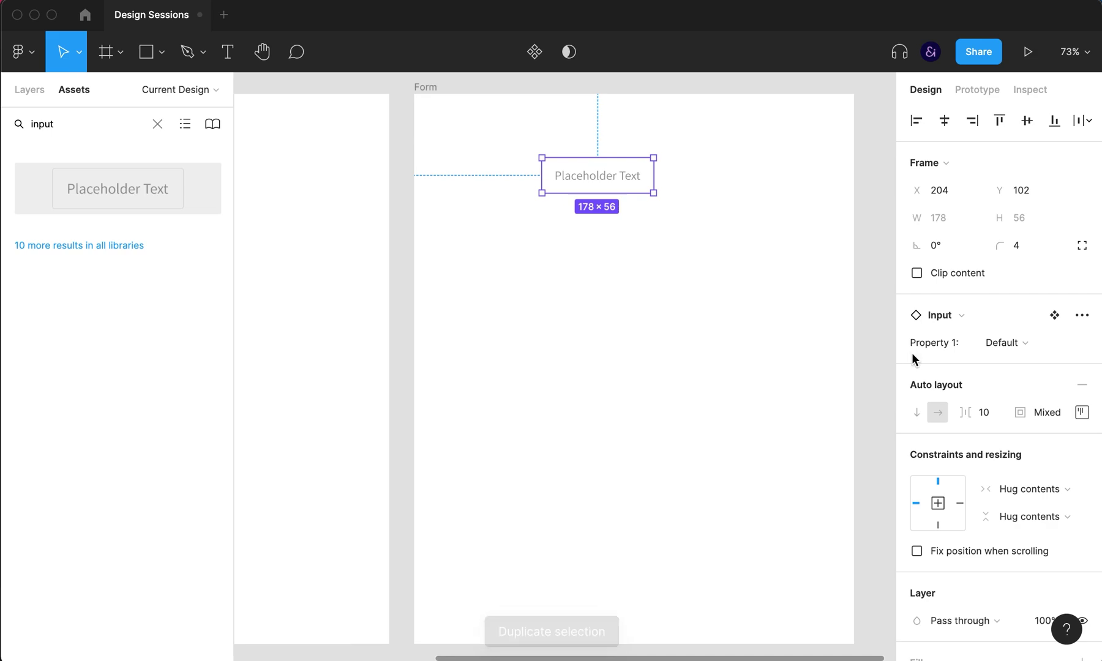
pyautogui.press('super+g')
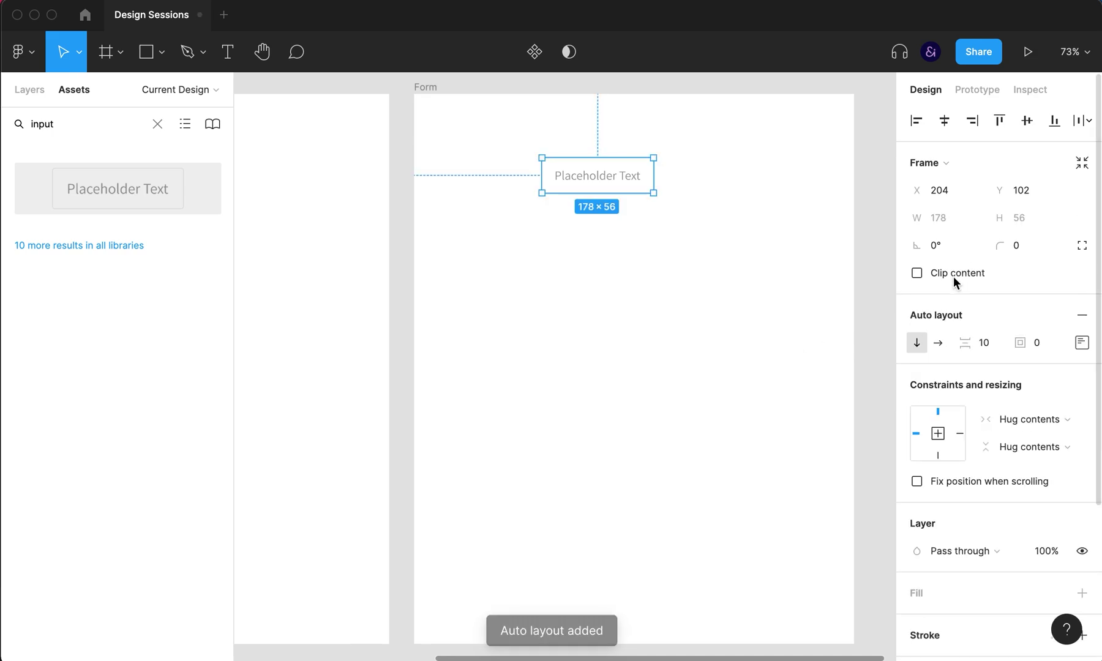
pyautogui.hotkey('shift', 'a')
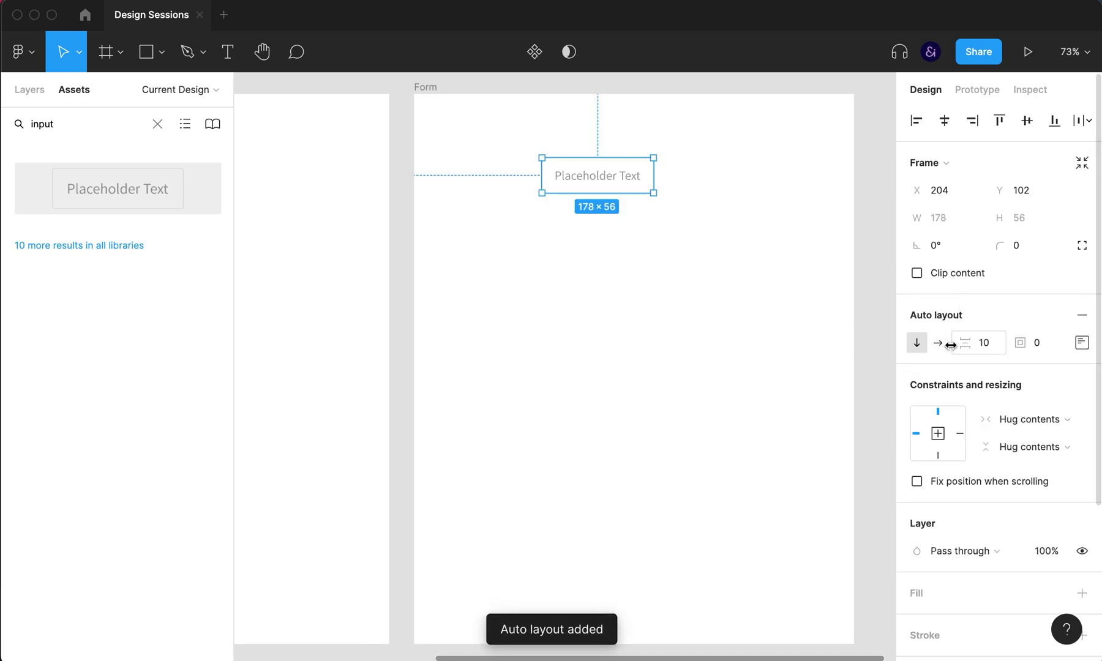
# Step: Duplicate the inner Input instance into a stack of four fields
pyautogui.doubleClick(605, 183)
pyautogui.click(708, 278)
pyautogui.doubleClick(624, 185)
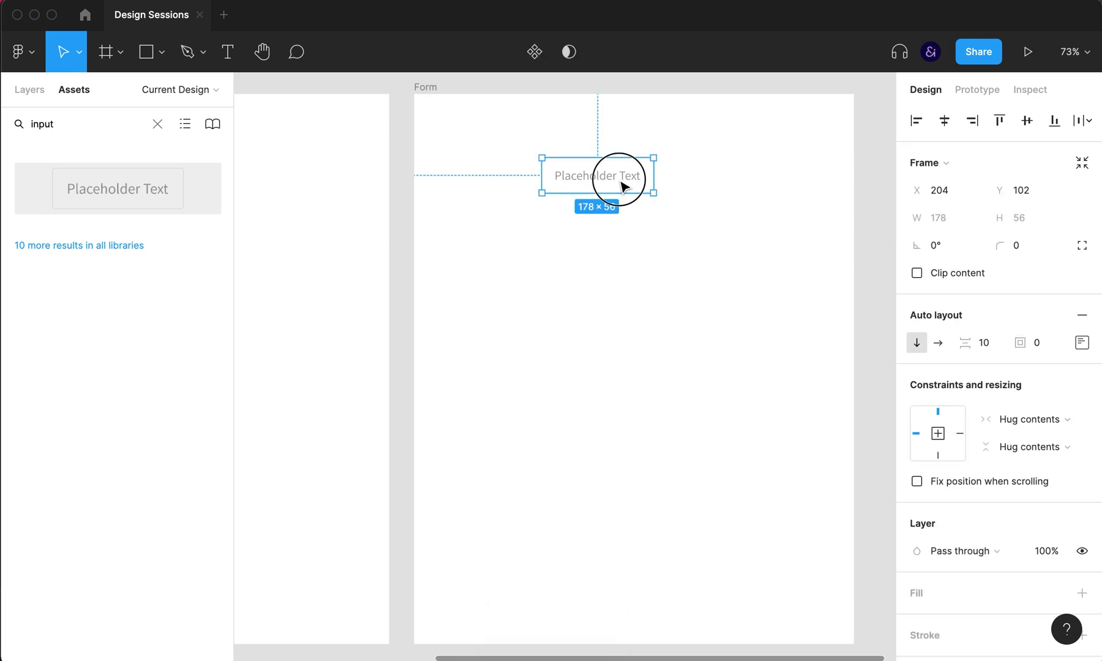
pyautogui.press('super+d')
pyautogui.press('super+d')
pyautogui.press('super+d')
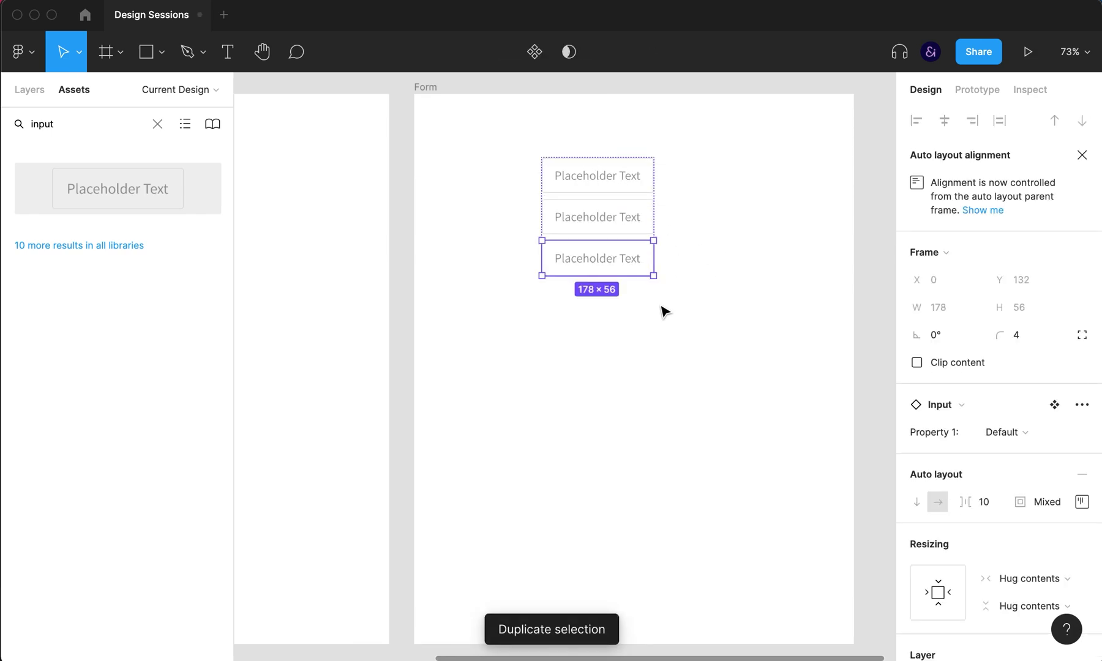
# Step: Relabel the placeholders 'First name', 'Last name' and 'Email', and start editing the fourth
pyautogui.doubleClick(631, 183)
pyautogui.doubleClick(627, 170)
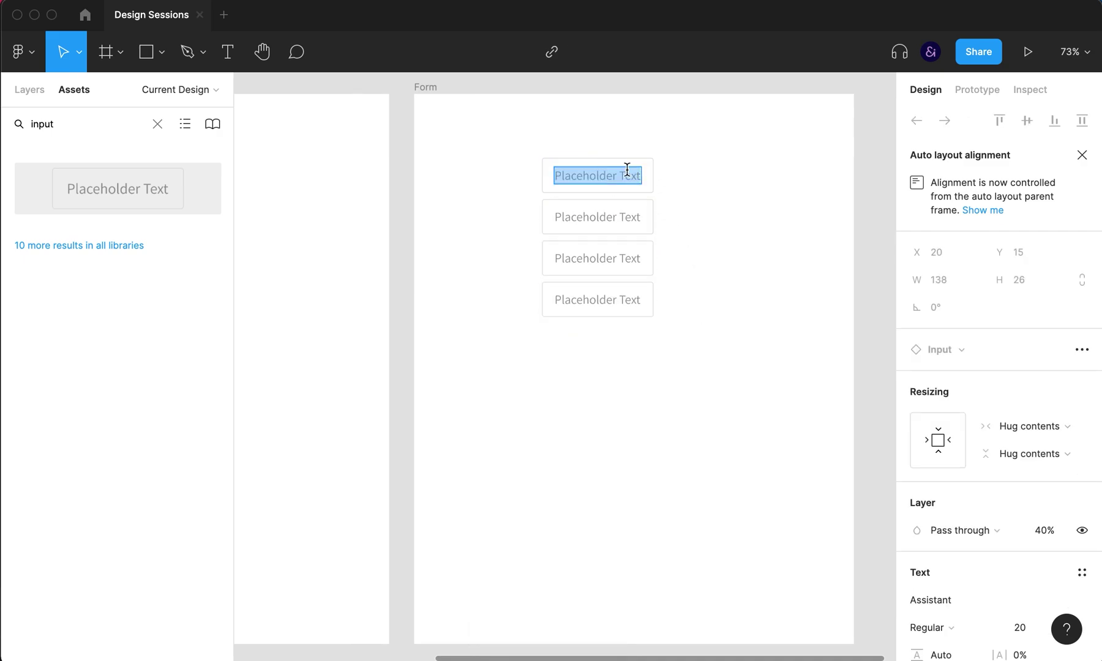
pyautogui.write('First')
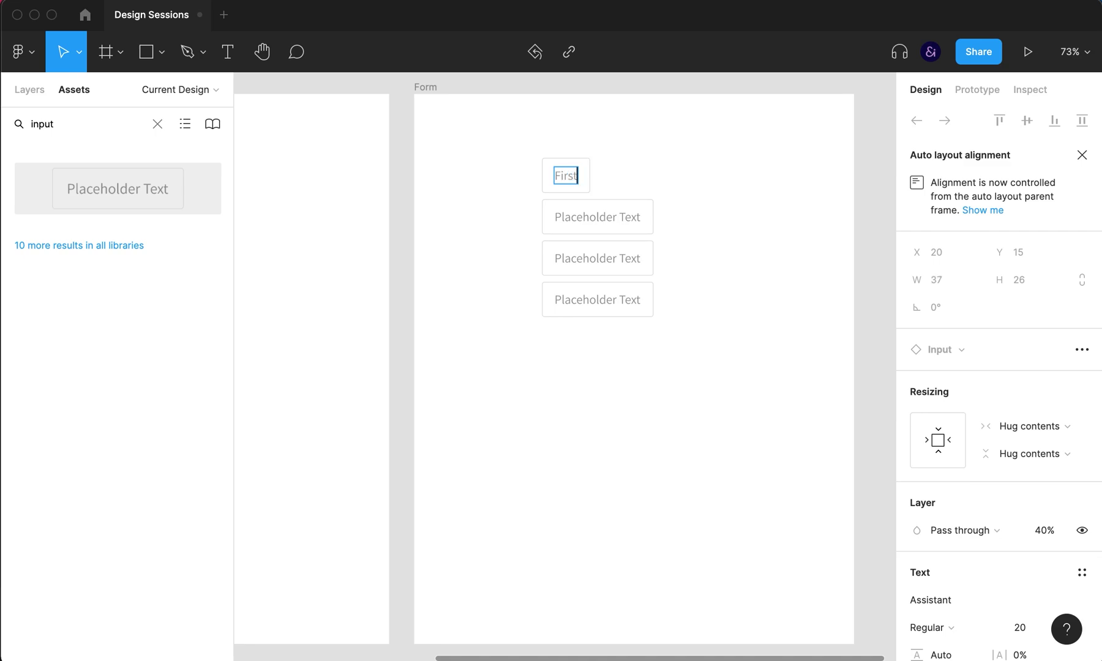
pyautogui.write(' name')
pyautogui.doubleClick(595, 217)
pyautogui.write('Last Nam')
pyautogui.press('BackSpace')
pyautogui.press('BackSpace')
pyautogui.press('BackSpace')
pyautogui.press('BackSpace')
pyautogui.write('name')
pyautogui.doubleClick(606, 257)
pyautogui.doubleClick(607, 257)
pyautogui.write('Email')
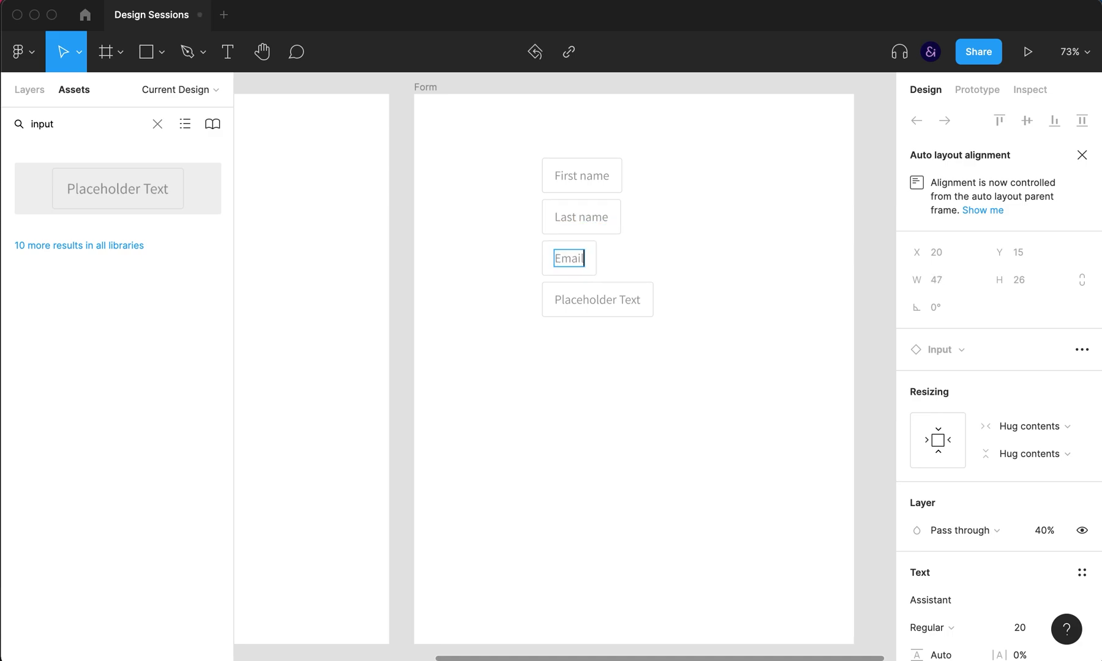
pyautogui.doubleClick(598, 297)
# Step: Label the fourth field 'Message' and set all four inputs to Fill container width
pyautogui.write('Message')
pyautogui.click(644, 456)
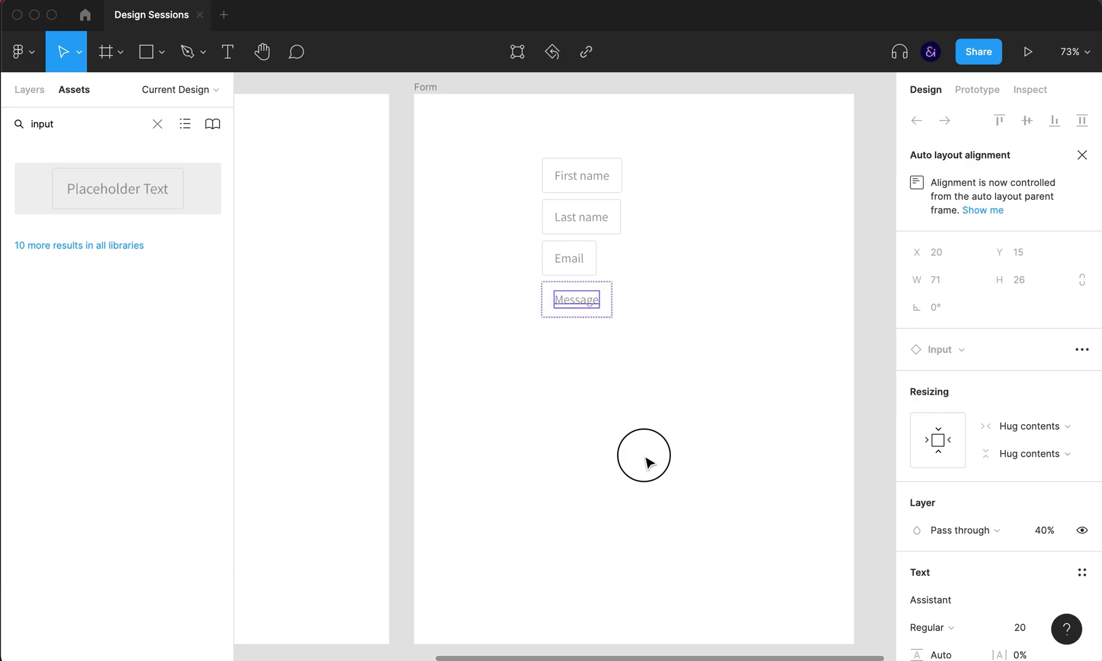
pyautogui.click(582, 216)
pyautogui.click(682, 179)
pyautogui.click(623, 207)
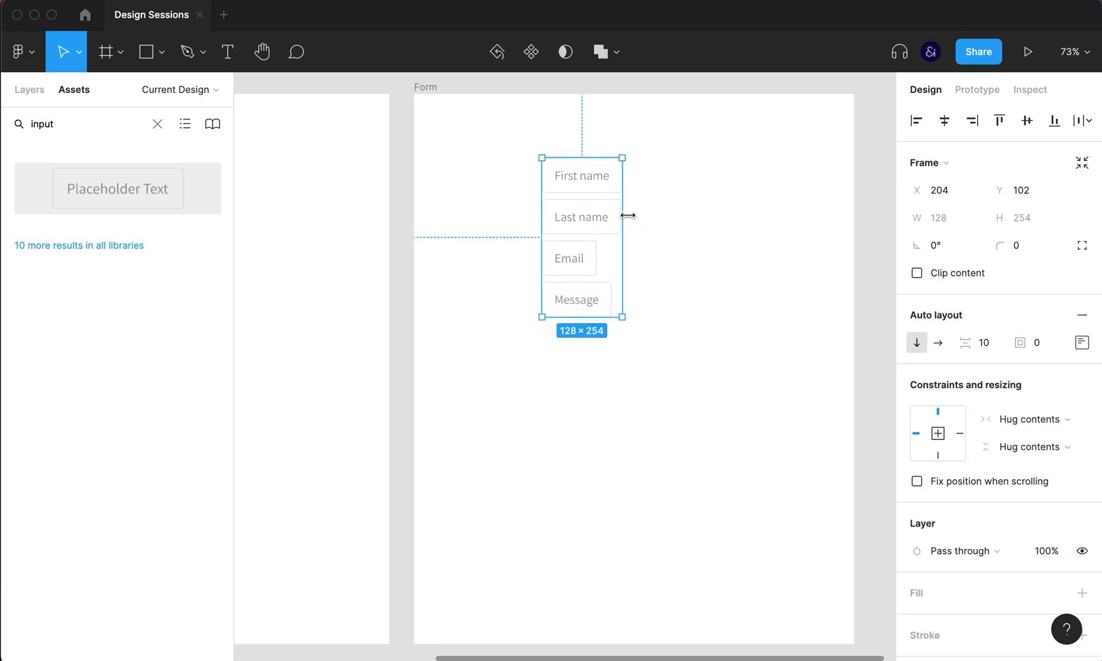
pyautogui.press('Return')
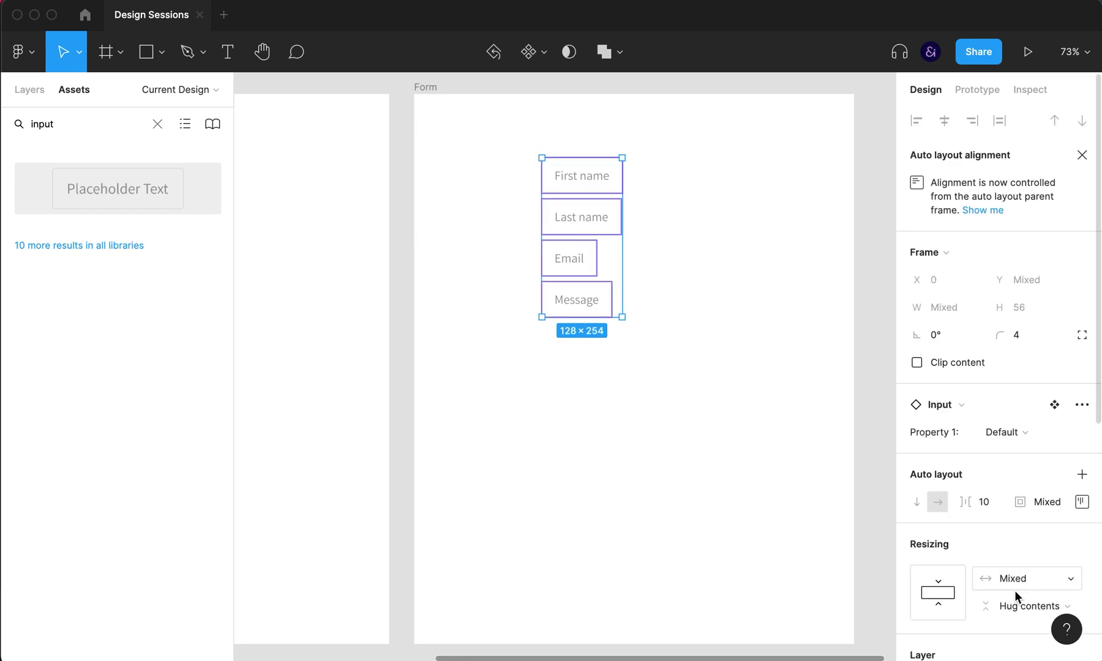
pyautogui.click(1015, 599)
pyautogui.click(1016, 538)
pyautogui.click(1011, 579)
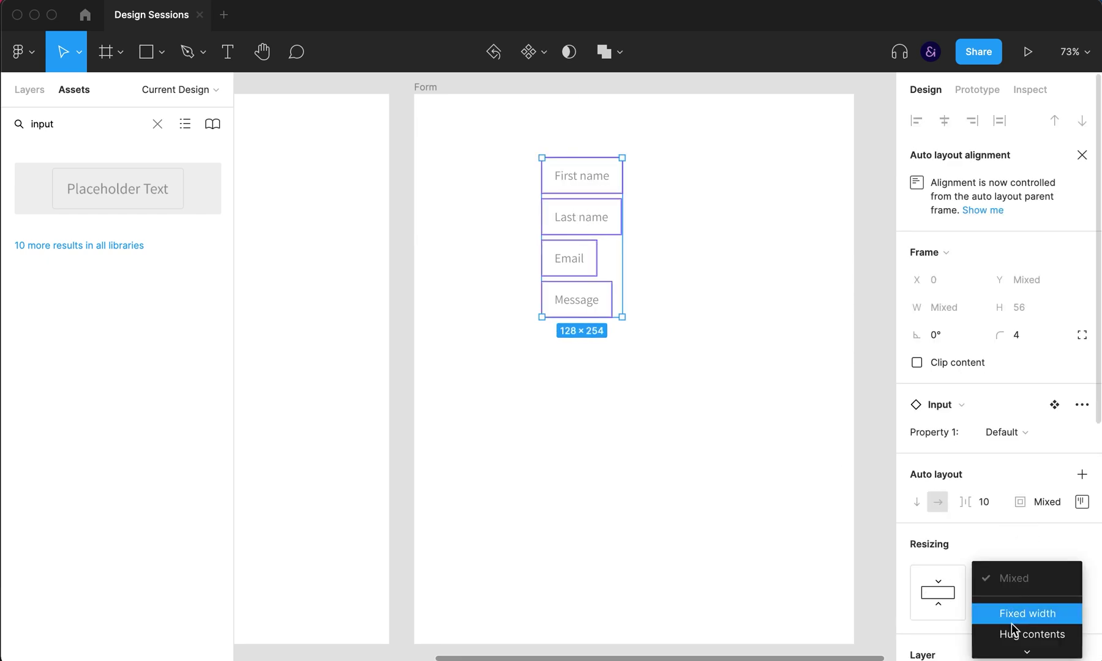
pyautogui.click(1011, 651)
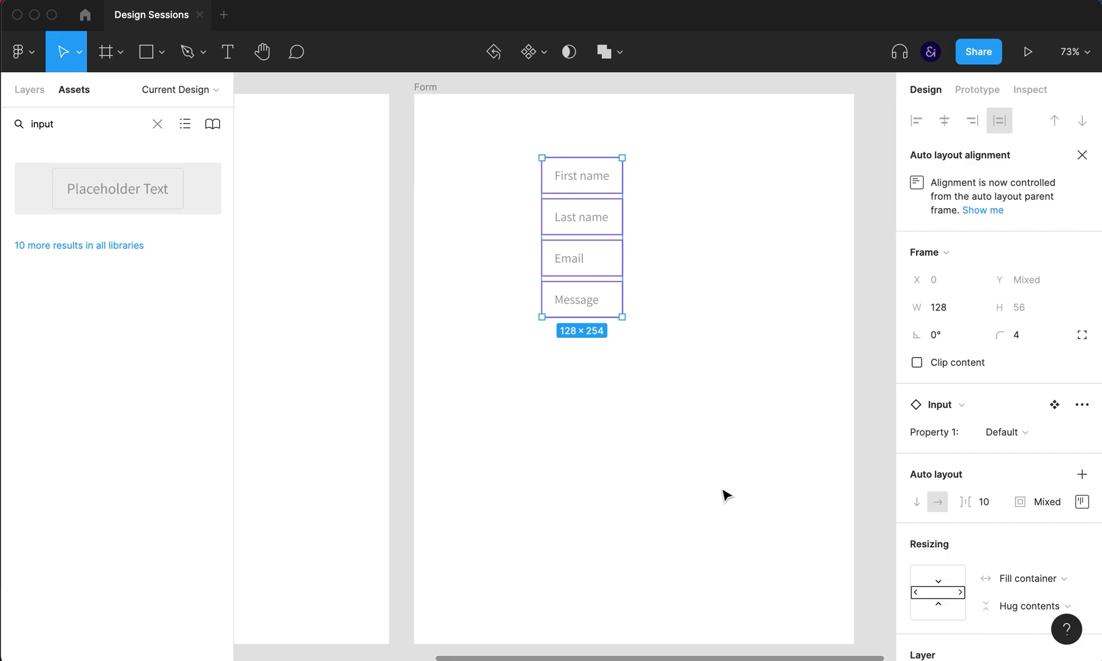
# Step: Widen the form stack to 422 px and centre it horizontally in the Form frame
pyautogui.click(666, 381)
pyautogui.click(585, 246)
pyautogui.moveTo(622, 244); pyautogui.dragTo(780, 247)
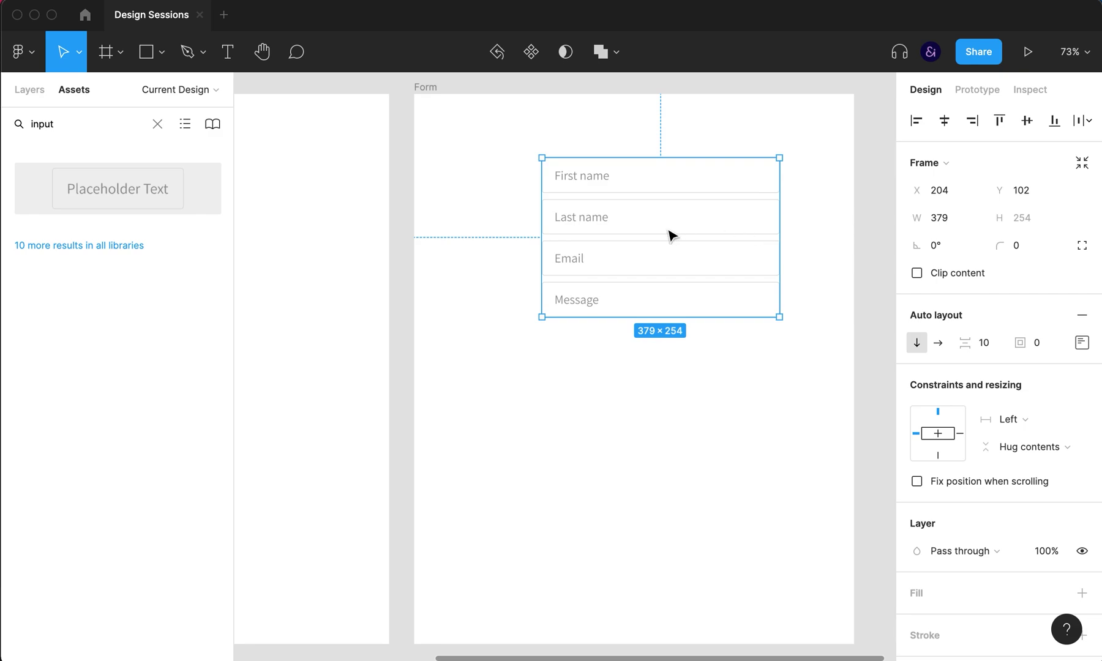
pyautogui.moveTo(542, 232); pyautogui.dragTo(513, 219)
pyautogui.click(950, 126)
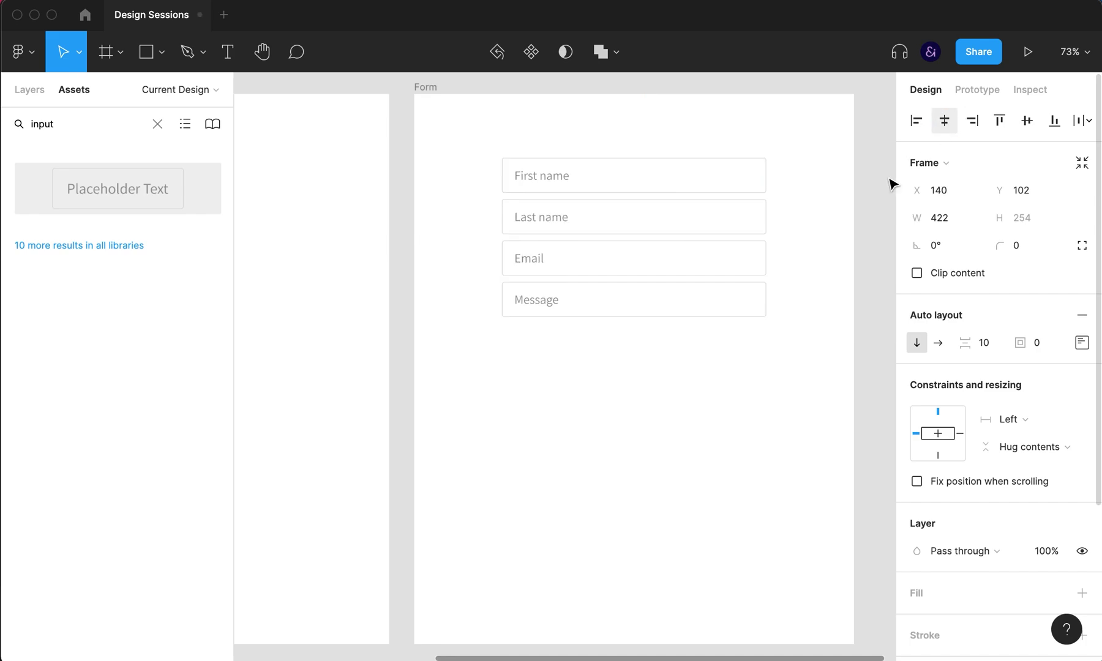
pyautogui.click(765, 410)
pyautogui.click(667, 228)
pyautogui.click(667, 228)
pyautogui.keyDown('shift'); pyautogui.click(659, 178); pyautogui.keyUp('shift')
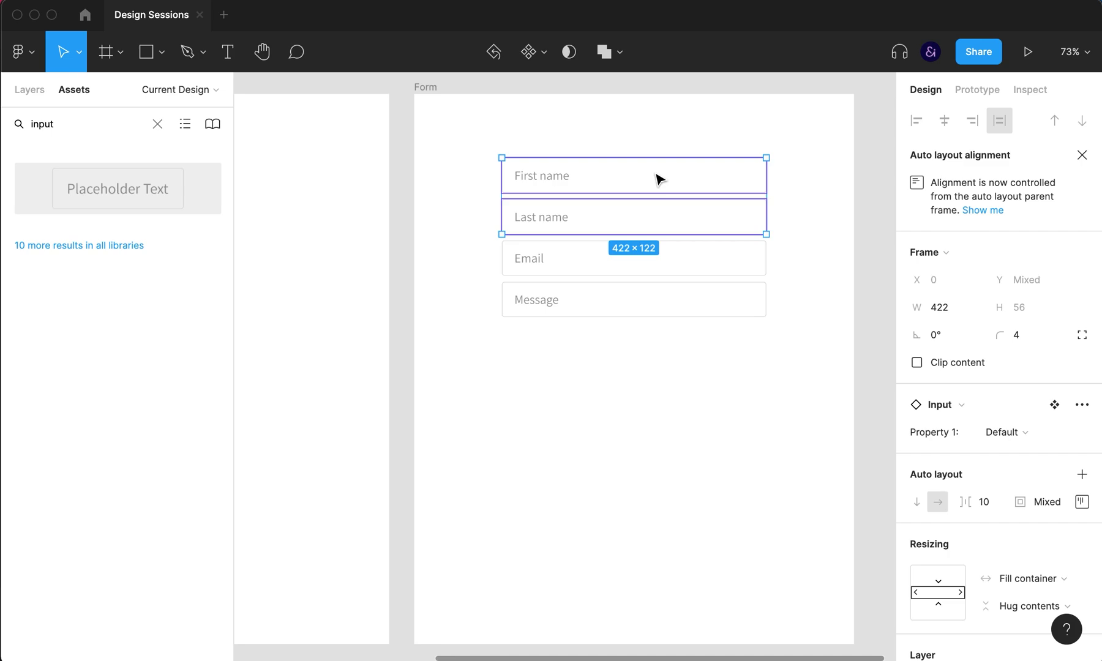
# Step: Group First name and Last name into an auto layout row with the inputs side by side
pyautogui.press('super+g')
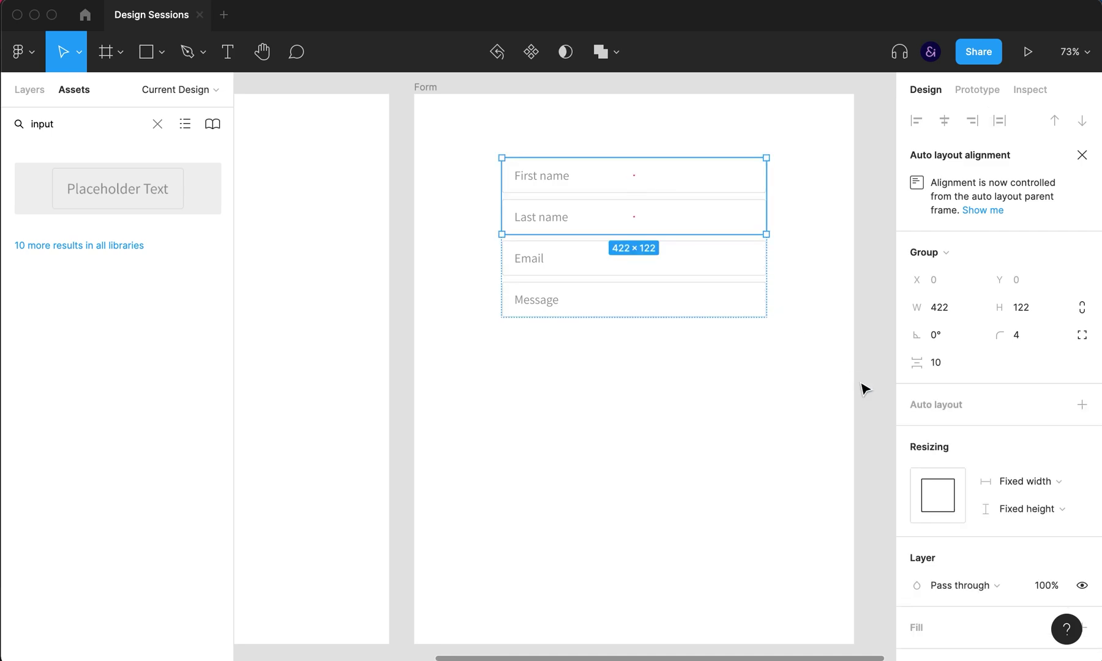
pyautogui.click(928, 408)
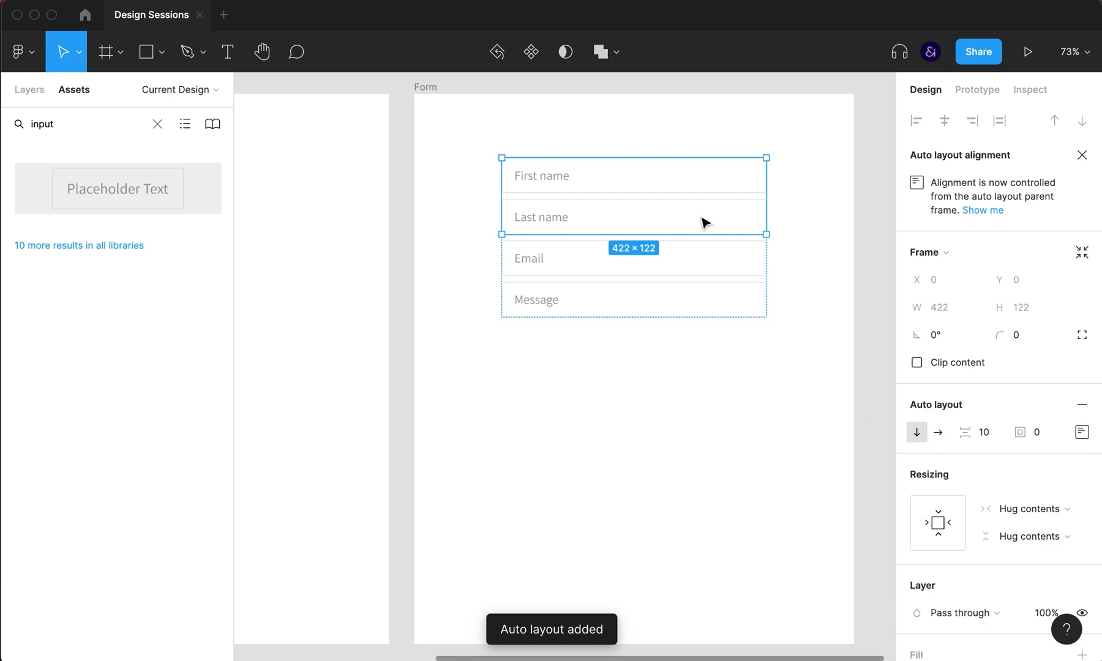
pyautogui.click(1029, 509)
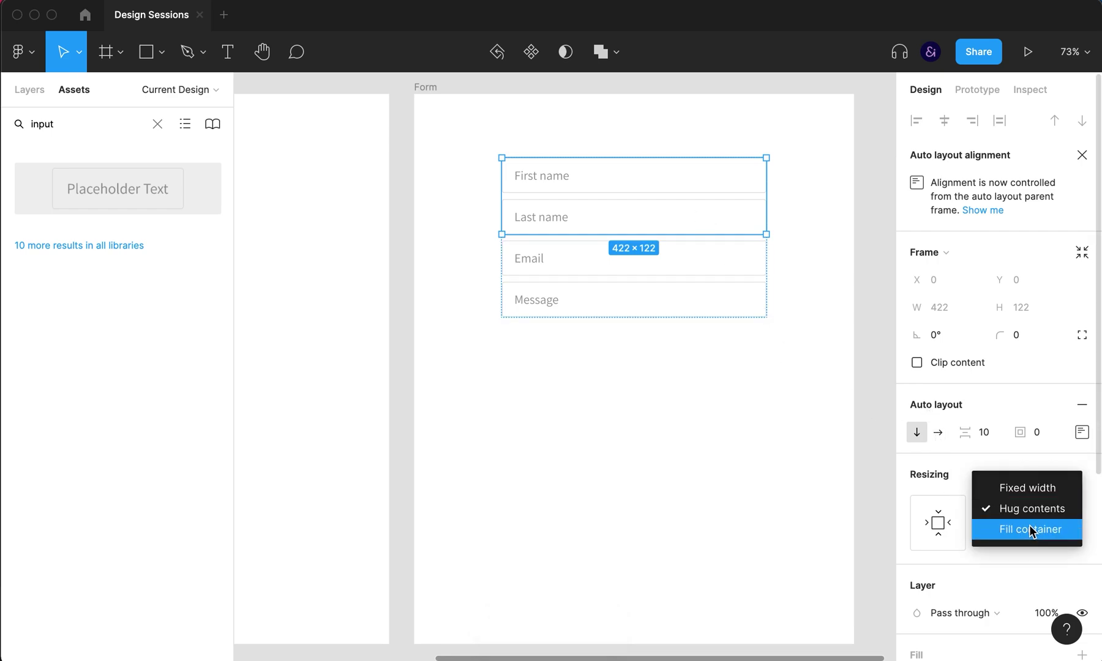
pyautogui.click(1029, 529)
pyautogui.click(645, 202)
pyautogui.click(642, 184)
pyautogui.keyDown('shift'); pyautogui.click(647, 233); pyautogui.keyUp('shift')
pyautogui.hotkey('shift', 'a')
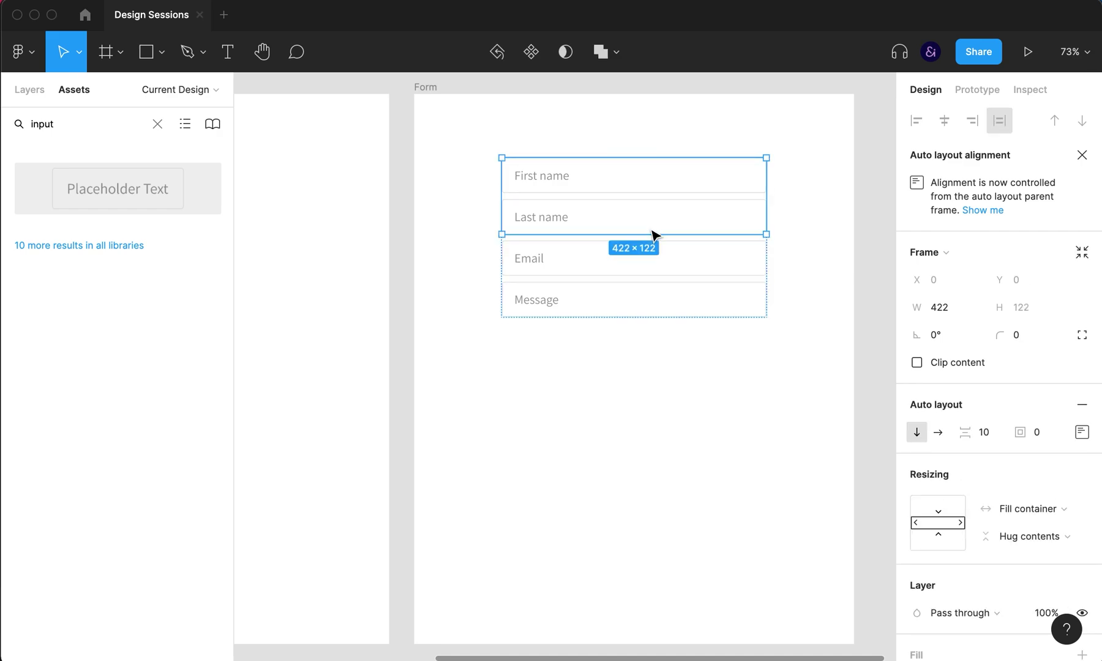
pyautogui.click(946, 432)
# Step: Adjust the two name inputs' sizing so they share the row width
pyautogui.click(587, 187)
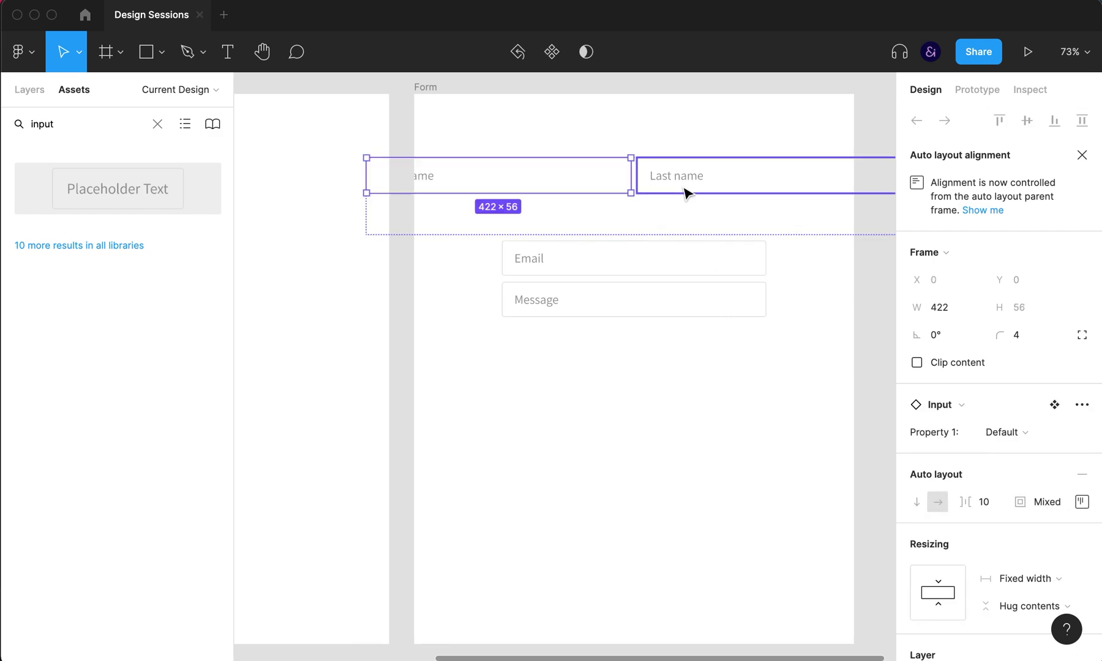
pyautogui.keyDown('shift'); pyautogui.click(684, 190); pyautogui.keyUp('shift')
pyautogui.click(1016, 581)
pyautogui.click(1019, 600)
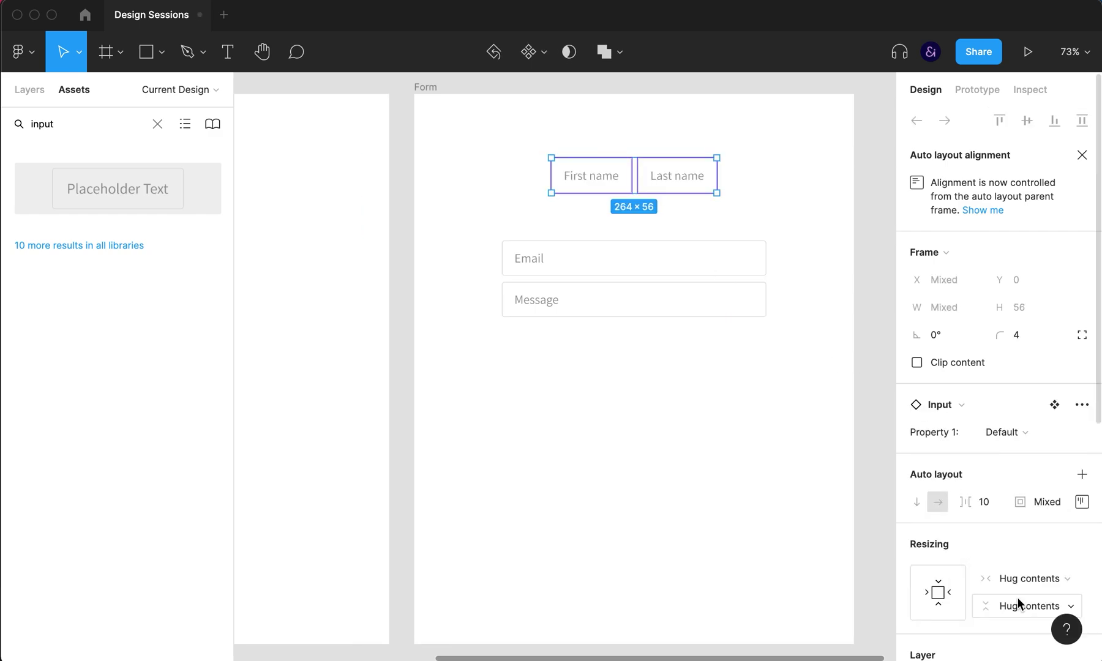
pyautogui.click(1019, 607)
pyautogui.click(1019, 607)
pyautogui.click(1014, 579)
pyautogui.click(1017, 606)
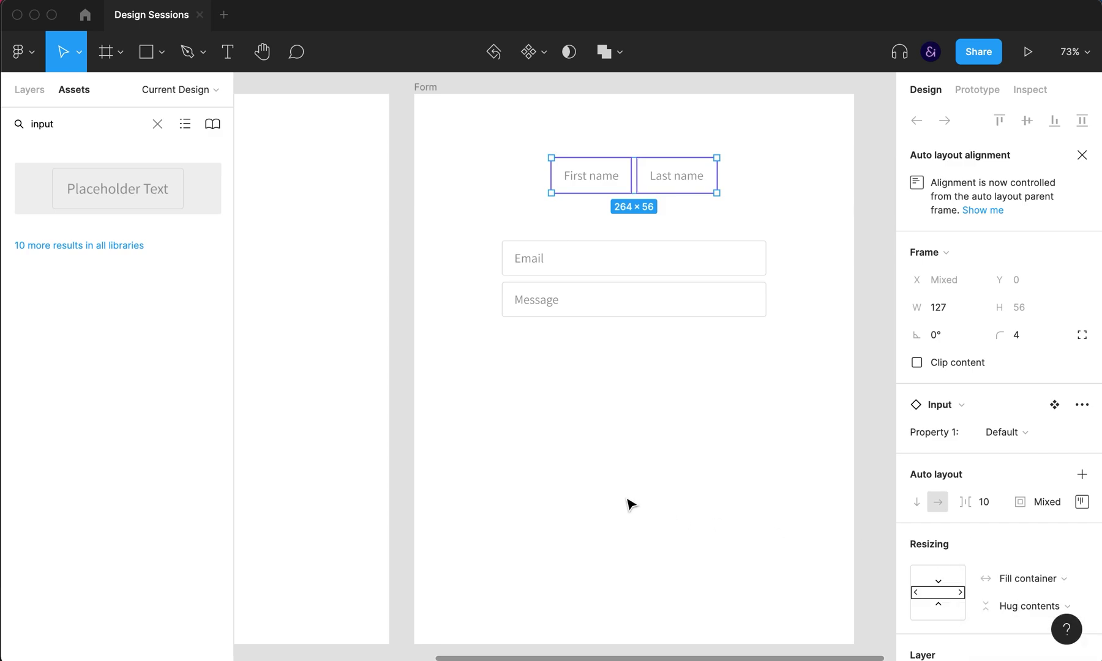
# Step: Make the name row fill the form width and hug its content height
pyautogui.click(647, 267)
pyautogui.click(637, 178)
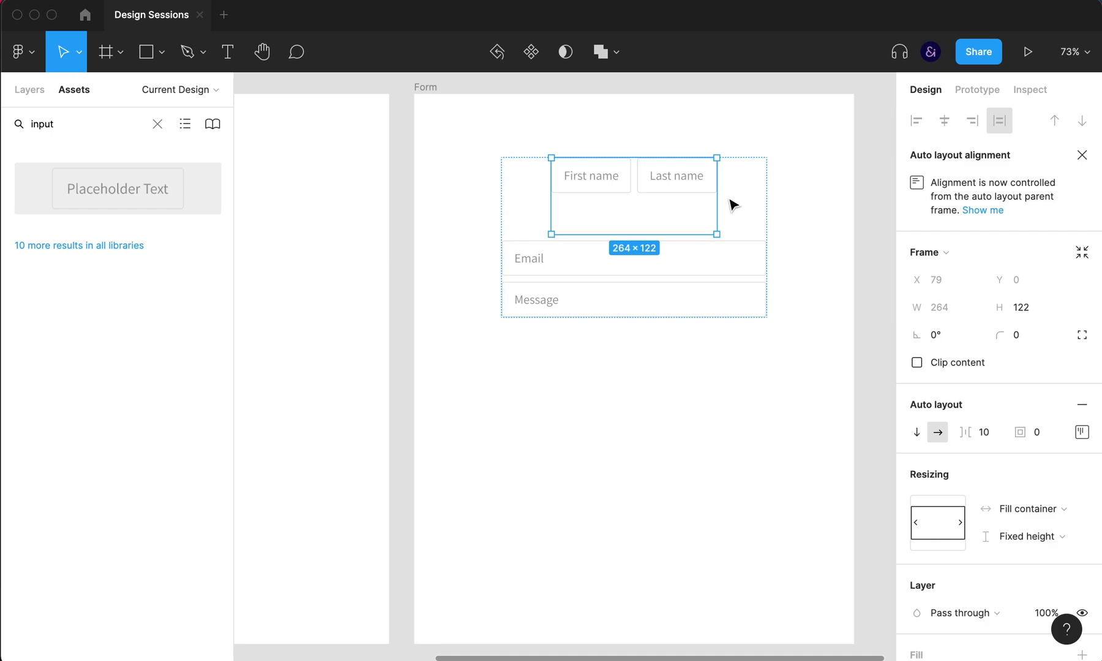
pyautogui.moveTo(720, 198); pyautogui.dragTo(731, 191)
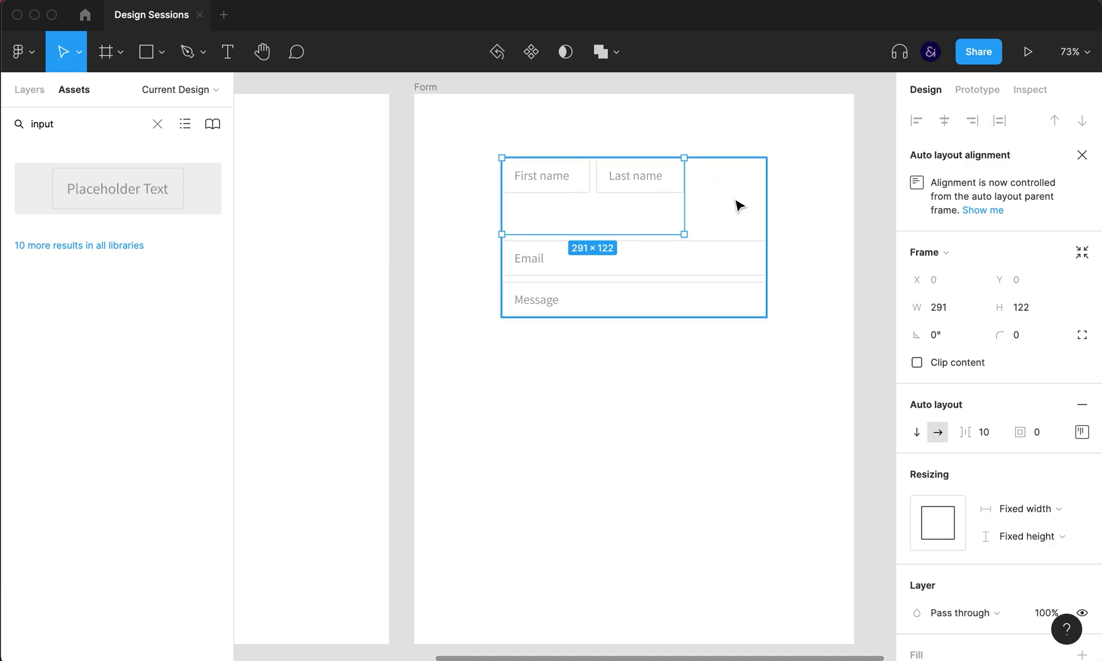
pyautogui.click(1015, 502)
pyautogui.click(1019, 551)
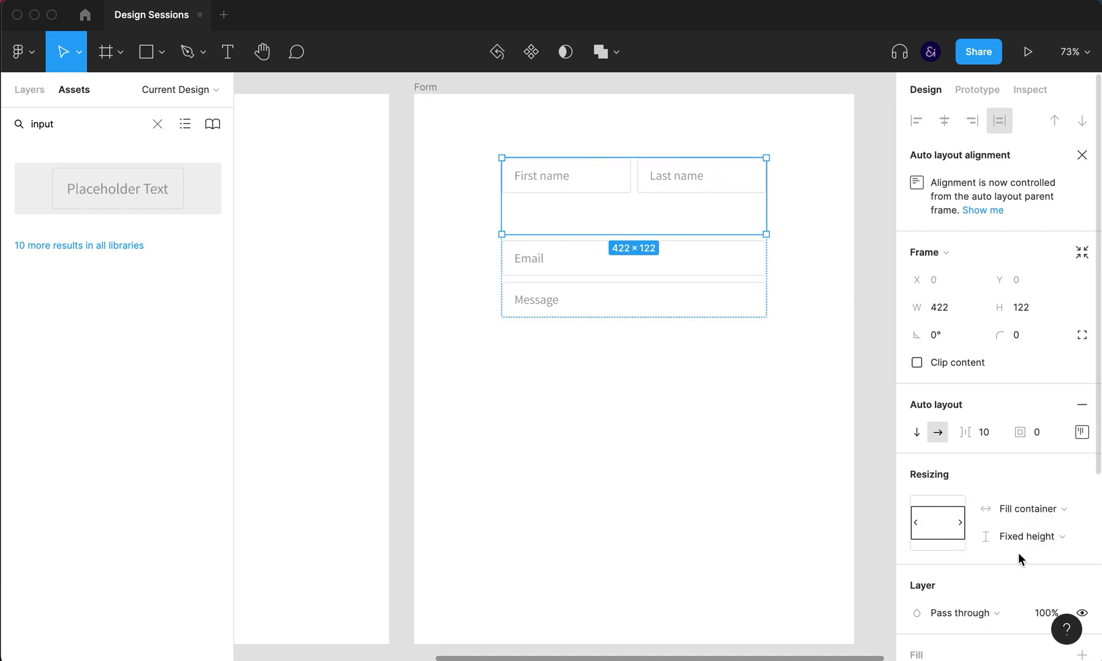
pyautogui.click(1048, 535)
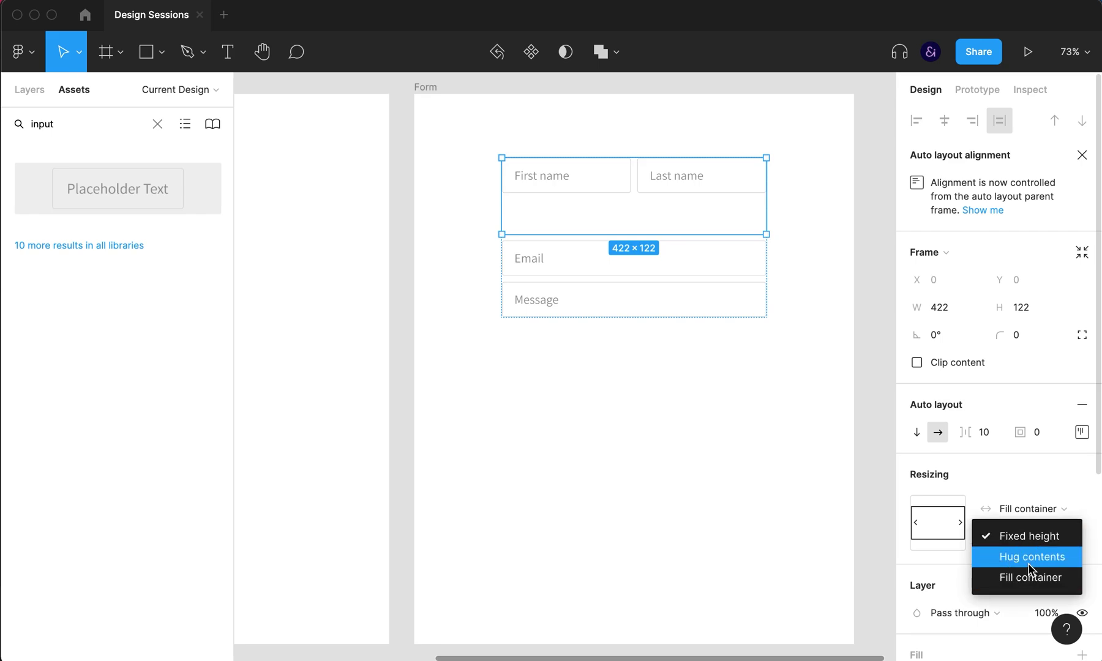
pyautogui.click(1028, 557)
pyautogui.click(757, 436)
pyautogui.click(676, 205)
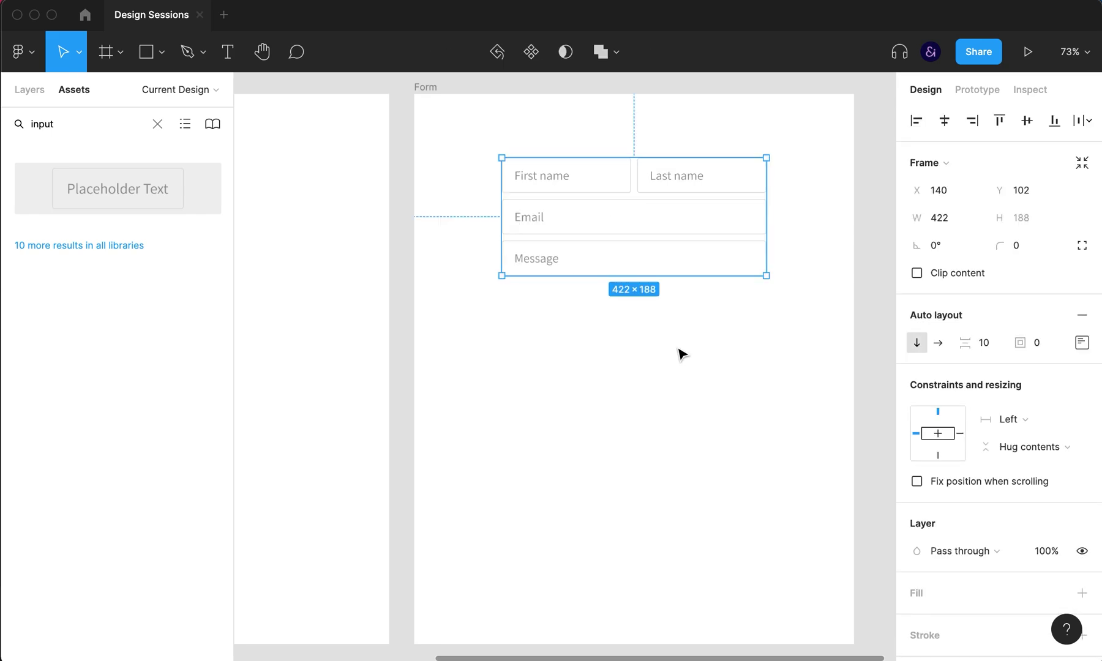
# Step: Nudge the form, stretch the Message input much taller, then pan and shift the Input component set left
pyautogui.moveTo(684, 243); pyautogui.dragTo(670, 248)
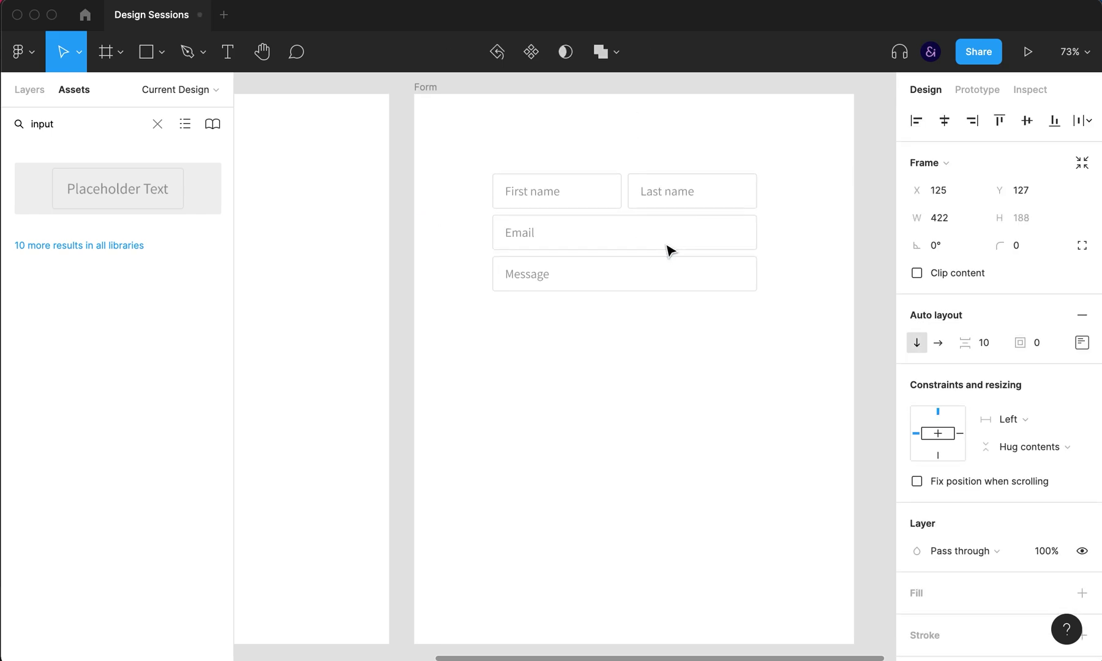
pyautogui.click(663, 285)
pyautogui.moveTo(660, 289); pyautogui.dragTo(662, 390)
pyautogui.click(687, 477)
pyautogui.click(660, 304)
pyautogui.click(689, 473)
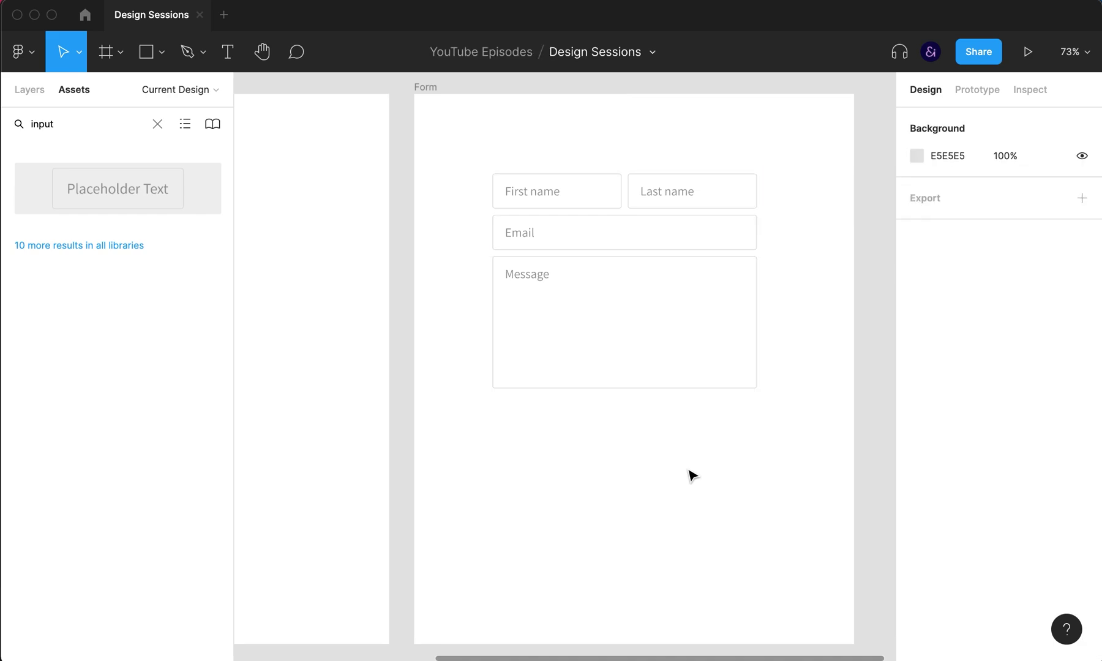
pyautogui.moveTo(323, 347); pyautogui.dragTo(569, 360)
pyautogui.moveTo(386, 320); pyautogui.dragTo(356, 315)
# Step: Create a 'Submit' text layer and wrap it in an auto layout frame
pyautogui.click(518, 300)
pyautogui.press('t')
pyautogui.click(499, 297)
pyautogui.write('Submi')
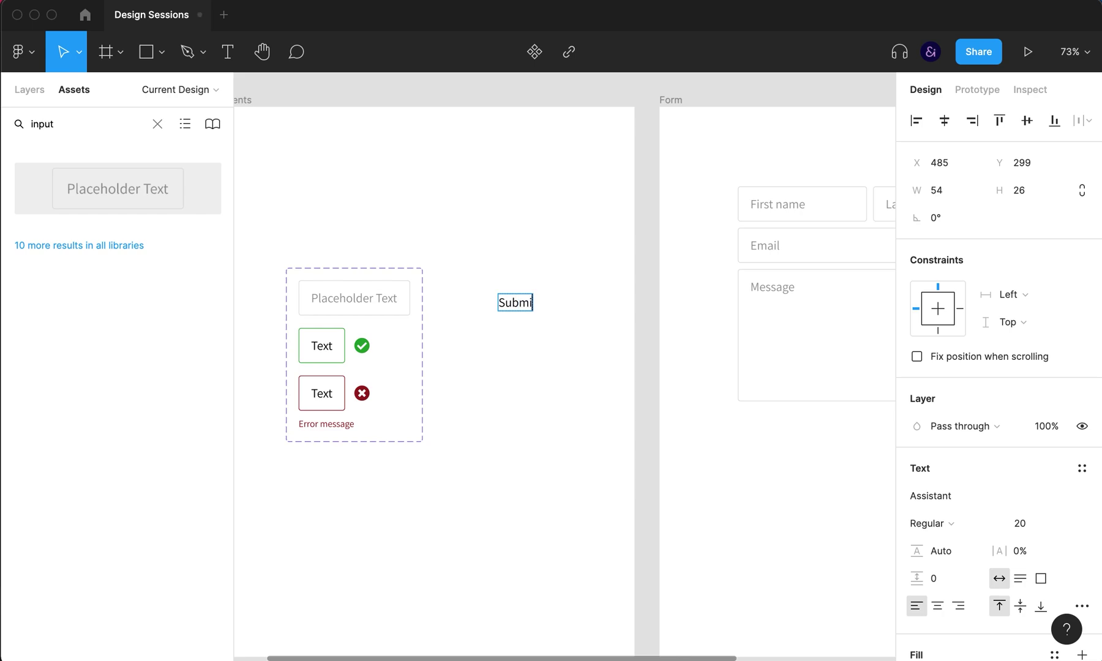
pyautogui.press('Escape')
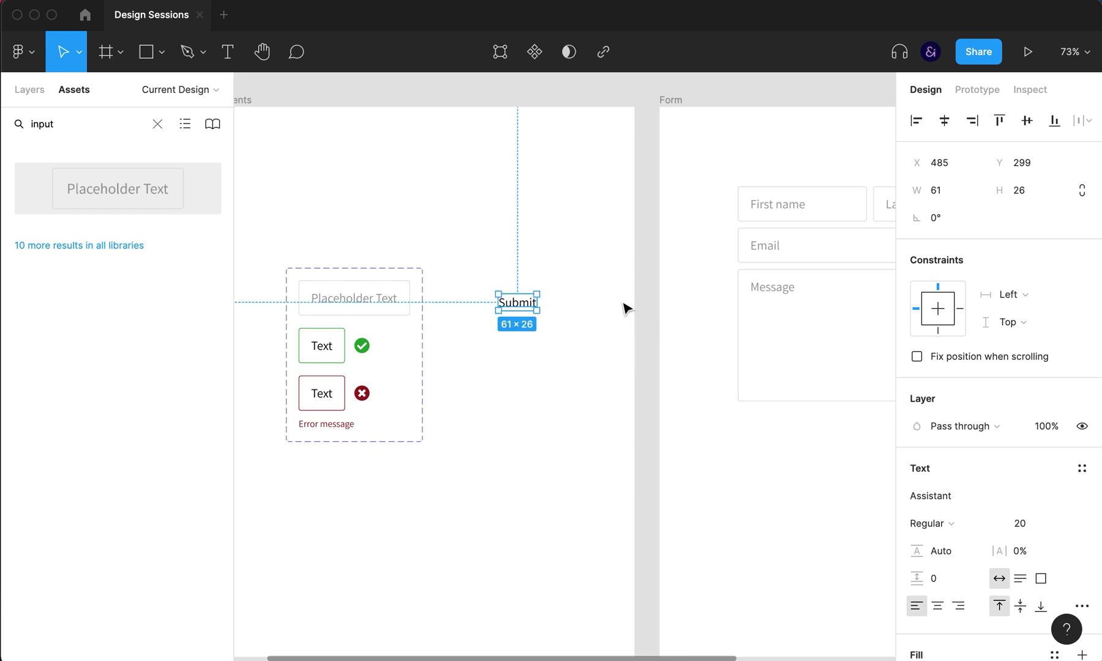
pyautogui.press('super+g')
pyautogui.click(1083, 285)
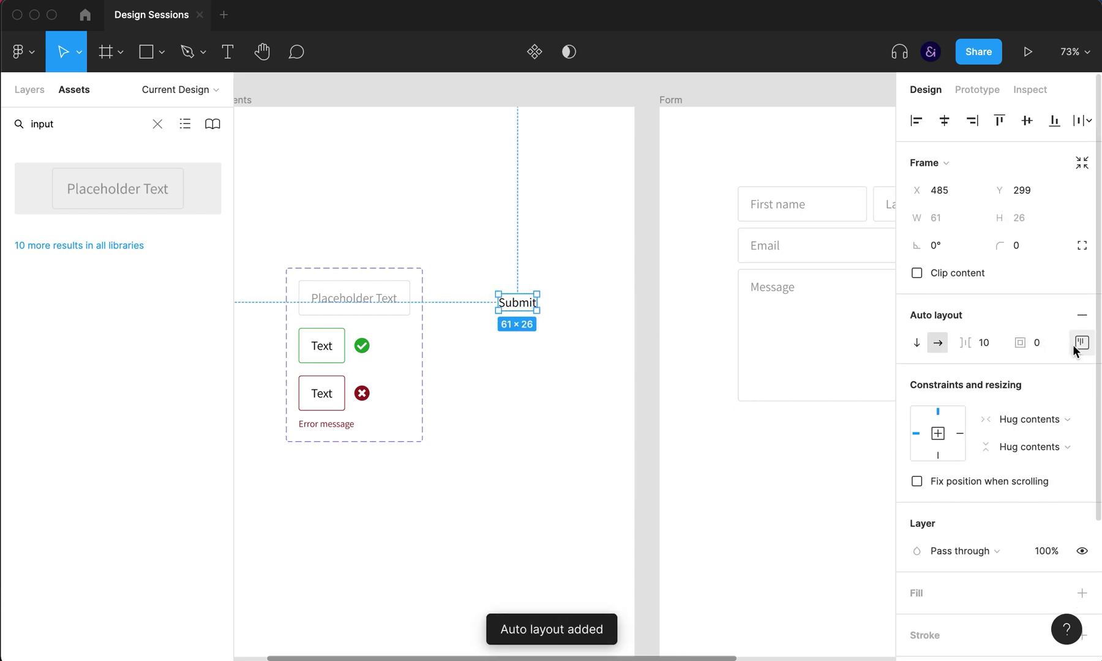
# Step: Give the button 20 px side padding, 15 px vertical padding and a 4 px corner radius
pyautogui.click(1074, 344)
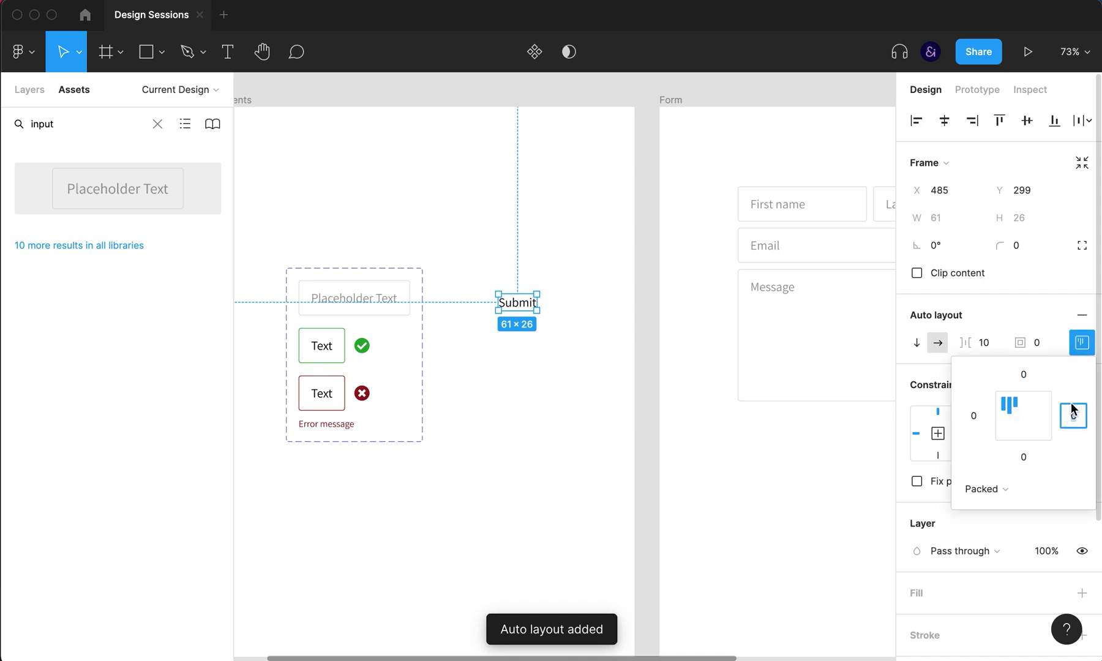
pyautogui.hotkey('shift', 'Up')
pyautogui.hotkey('shift', 'Up')
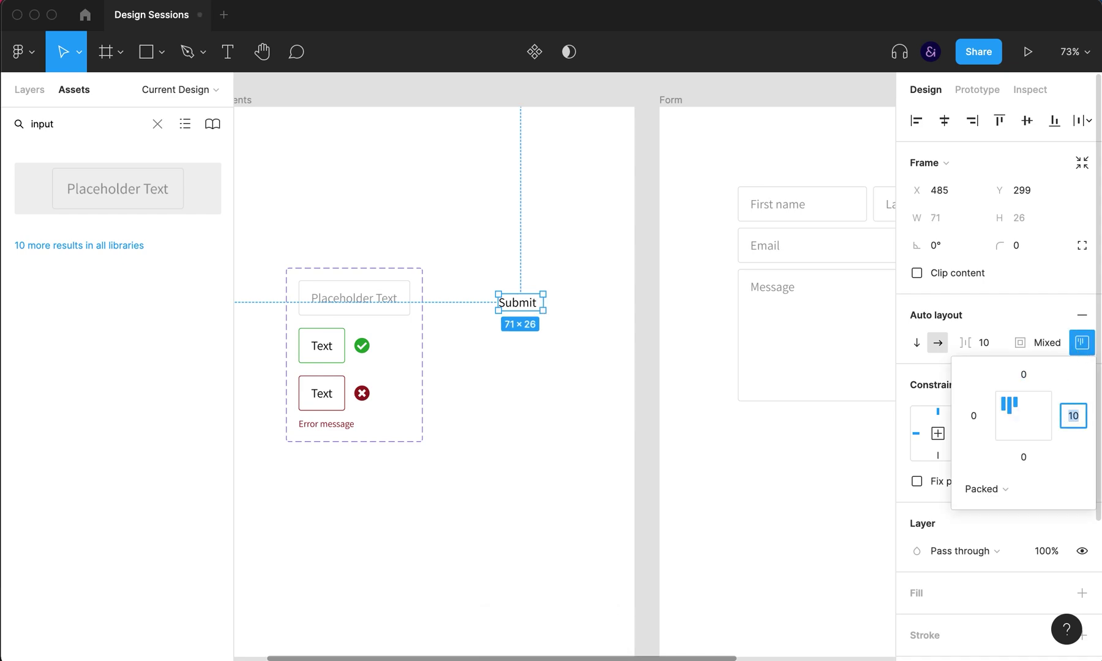
pyautogui.click(967, 420)
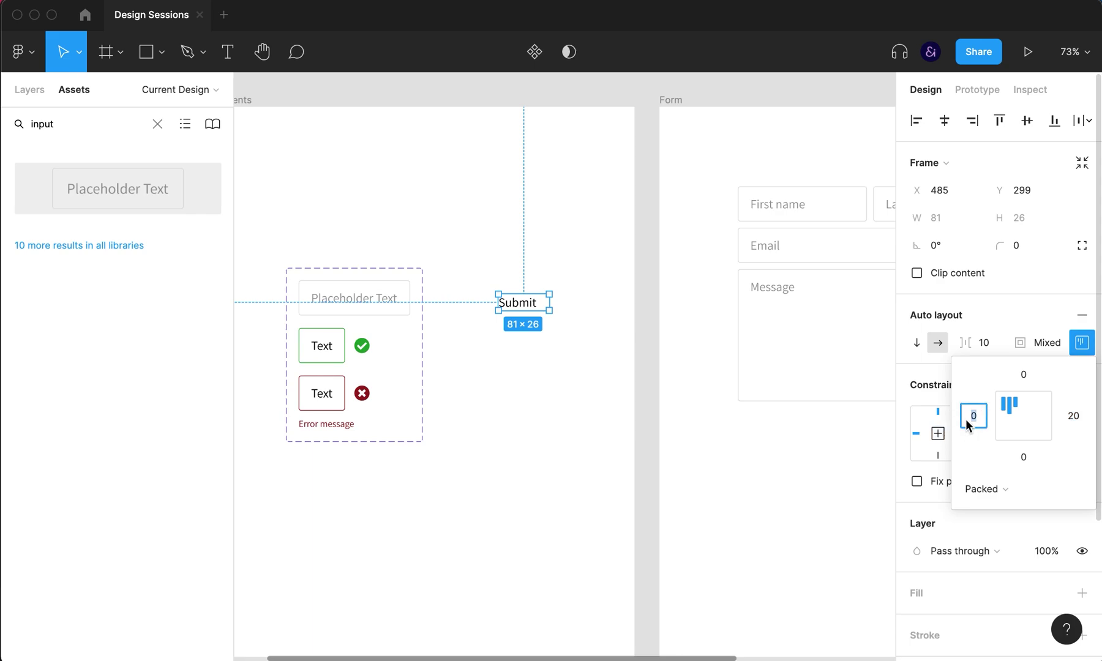
pyautogui.hotkey('shift', 'Up')
pyautogui.hotkey('shift', 'Up')
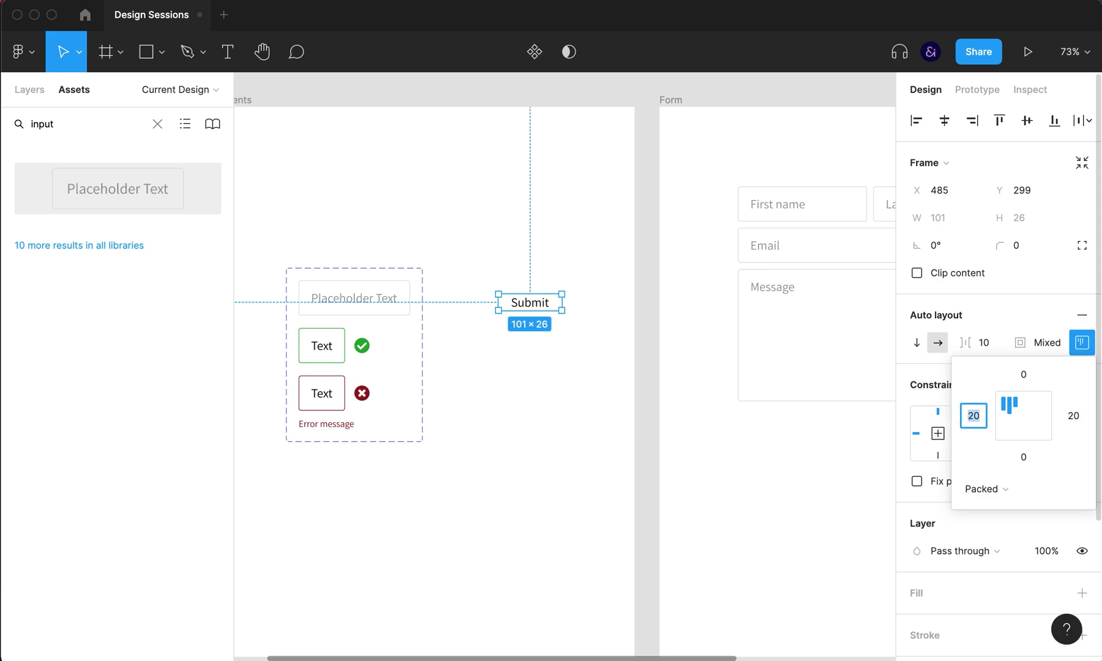
pyautogui.click(1024, 376)
pyautogui.hotkey('shift', 'Up')
pyautogui.press('Up')
pyautogui.press('Up')
pyautogui.press('Up')
pyautogui.press('Up')
pyautogui.press('Up')
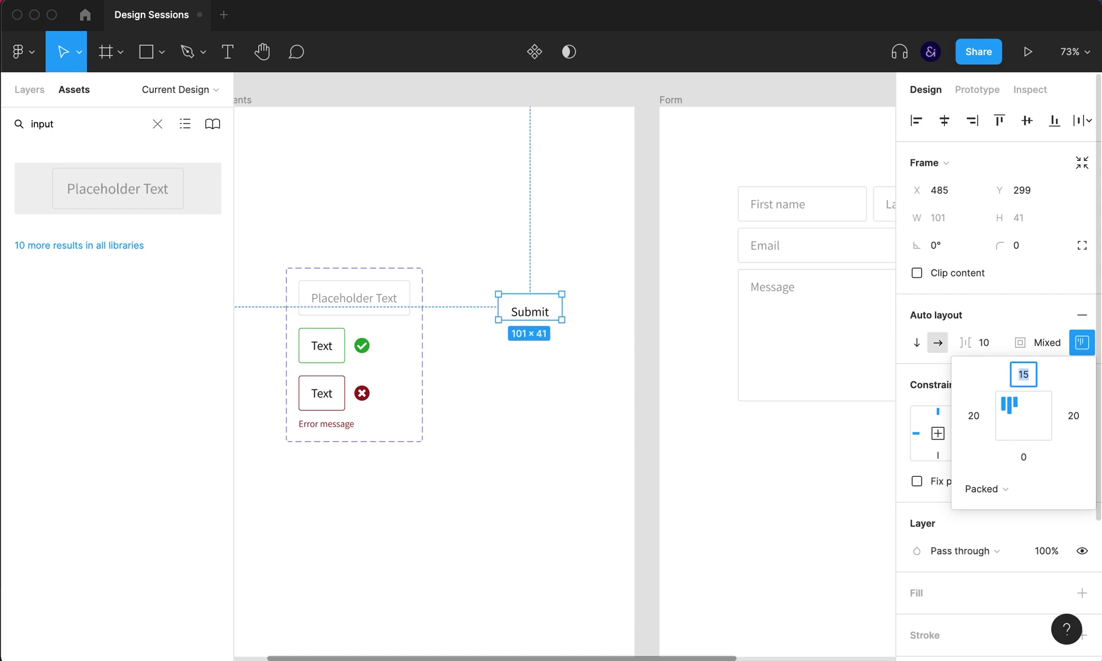
pyautogui.click(1035, 453)
pyautogui.write('1')
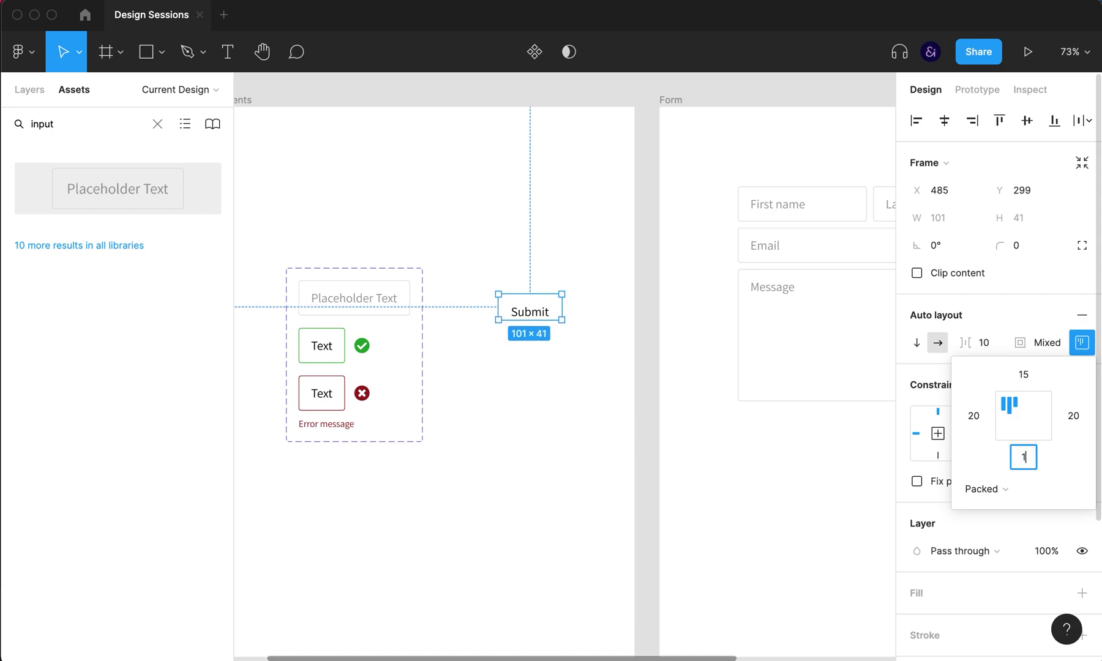
pyautogui.press('Return')
pyautogui.click(1031, 244)
pyautogui.write('4')
pyautogui.press('Return')
# Step: Add a light grey EDEDED fill to the Submit button
pyautogui.click(582, 357)
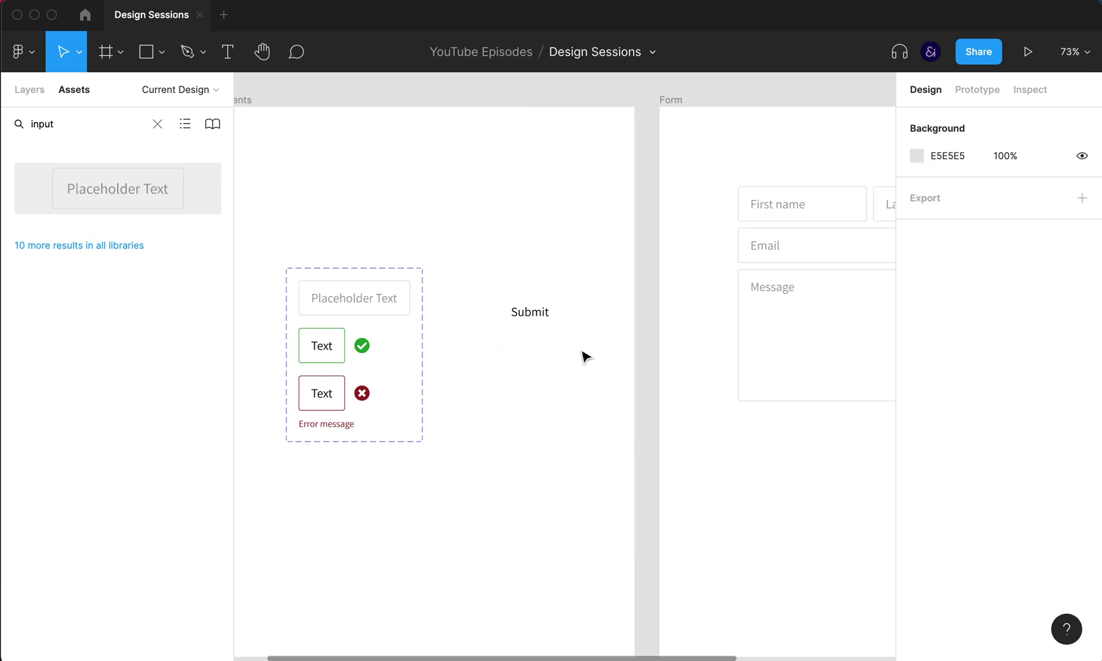
pyautogui.click(558, 325)
pyautogui.scroll(-5, 1001, 575)
pyautogui.click(935, 403)
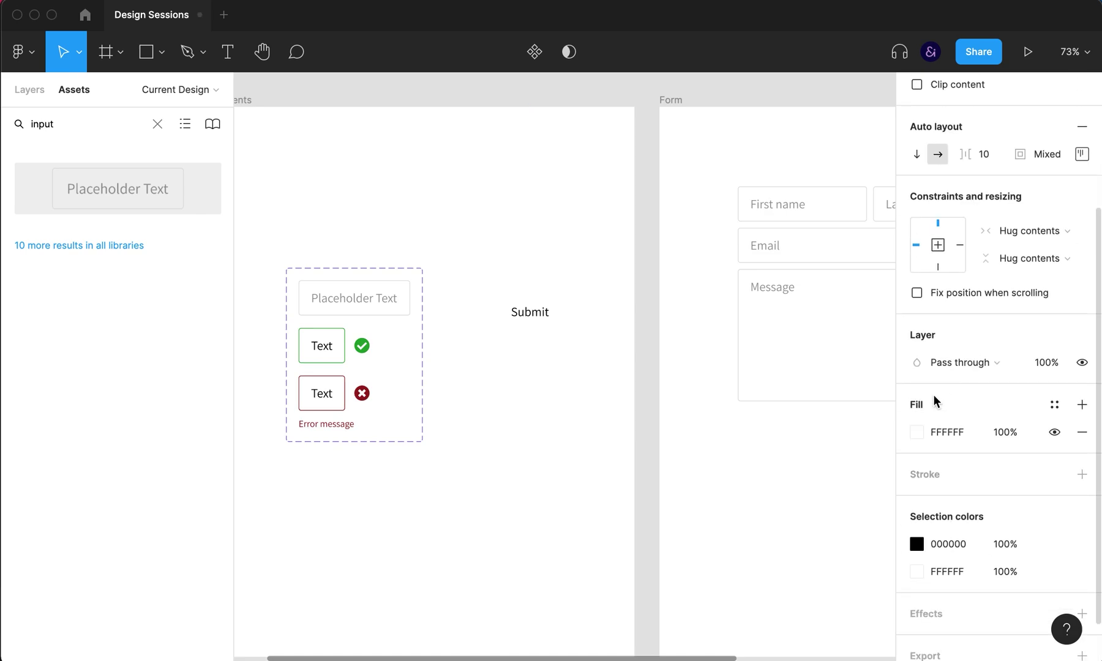
pyautogui.click(916, 432)
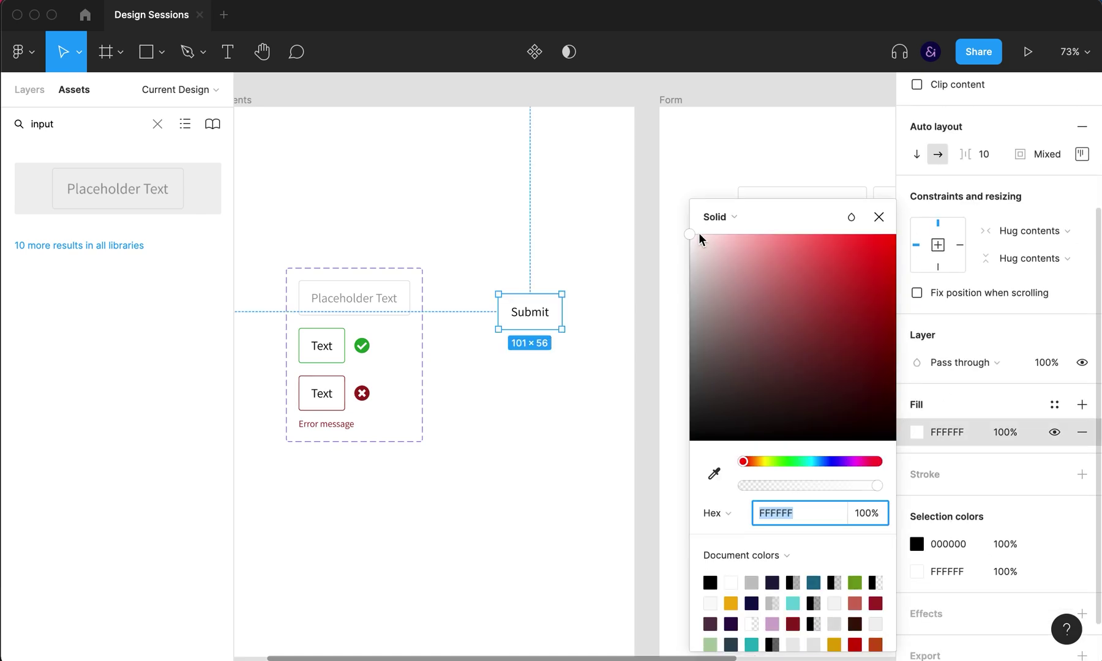
pyautogui.moveTo(687, 238); pyautogui.dragTo(687, 249)
pyautogui.click(878, 217)
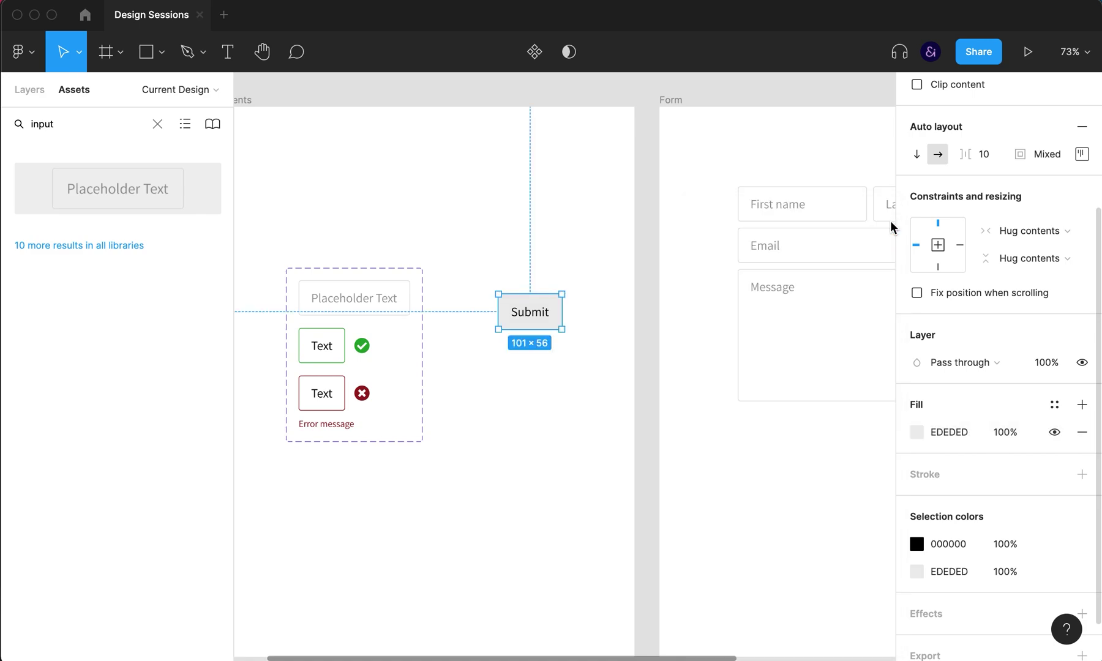
# Step: Rename the Submit button layer 'Button/Default' and place a duplicate below it
pyautogui.click(29, 90)
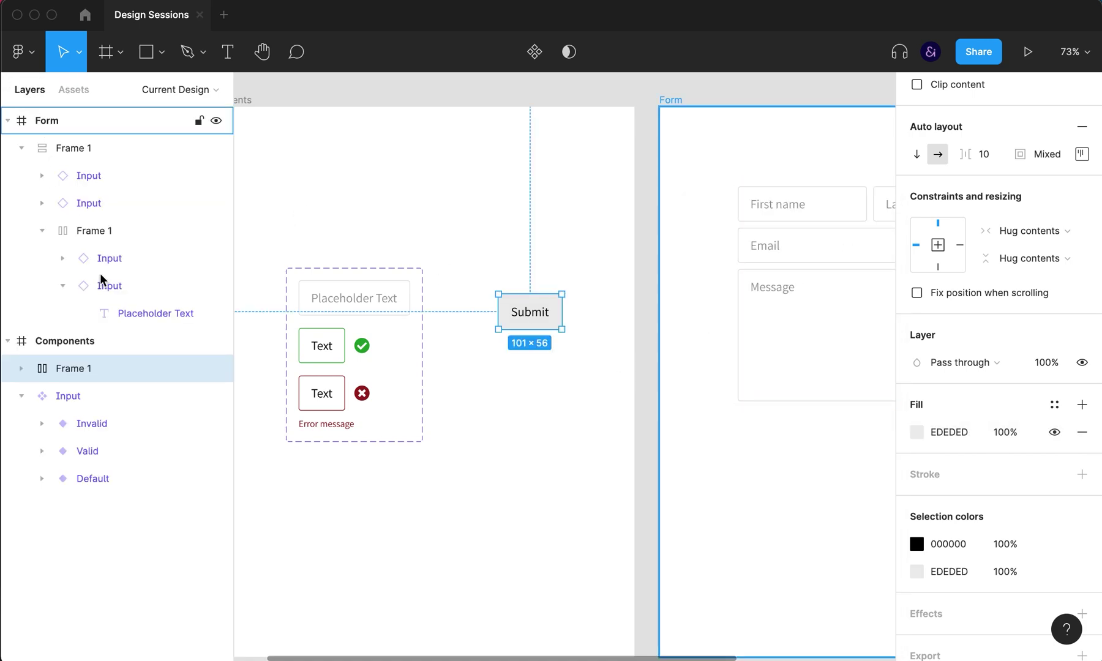
pyautogui.doubleClick(72, 370)
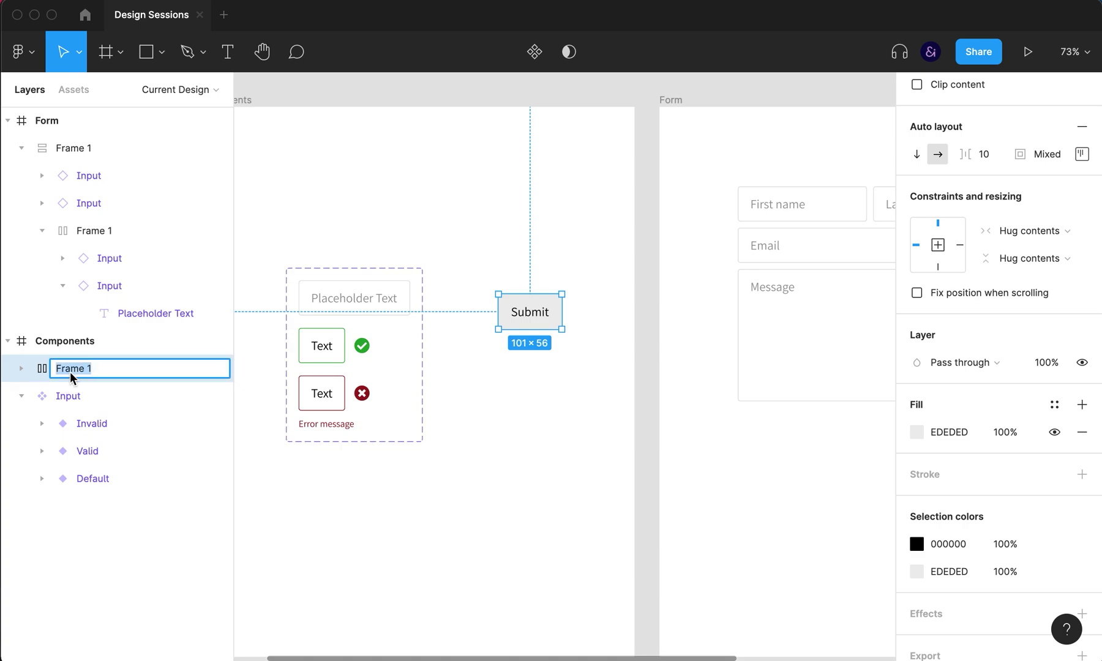
pyautogui.write('Button/Default')
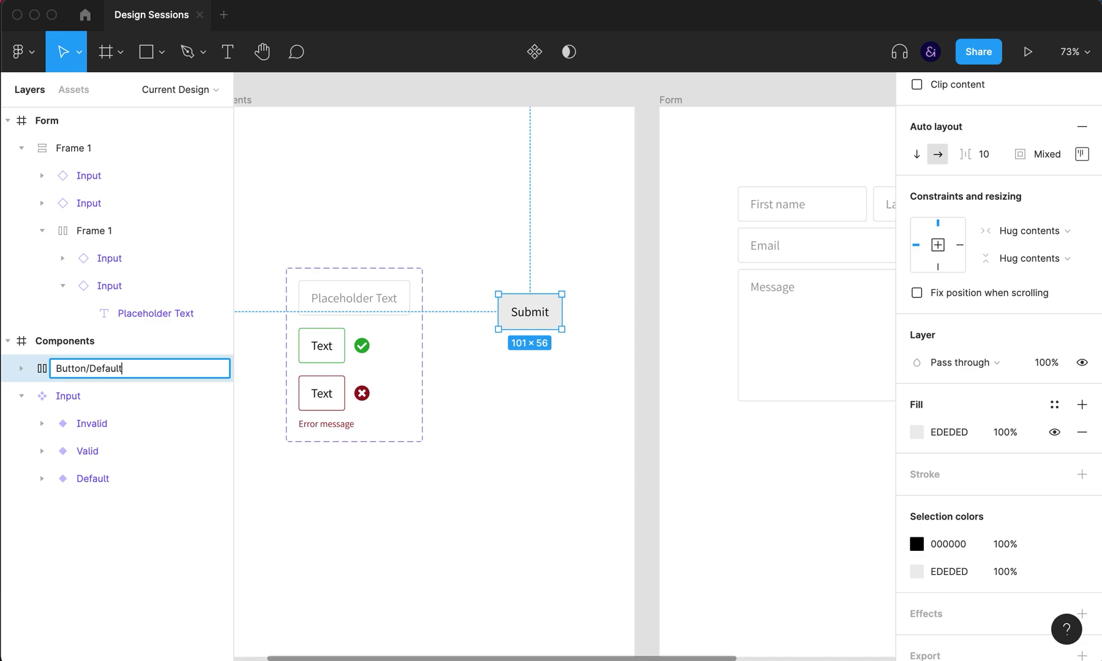
pyautogui.press('Return')
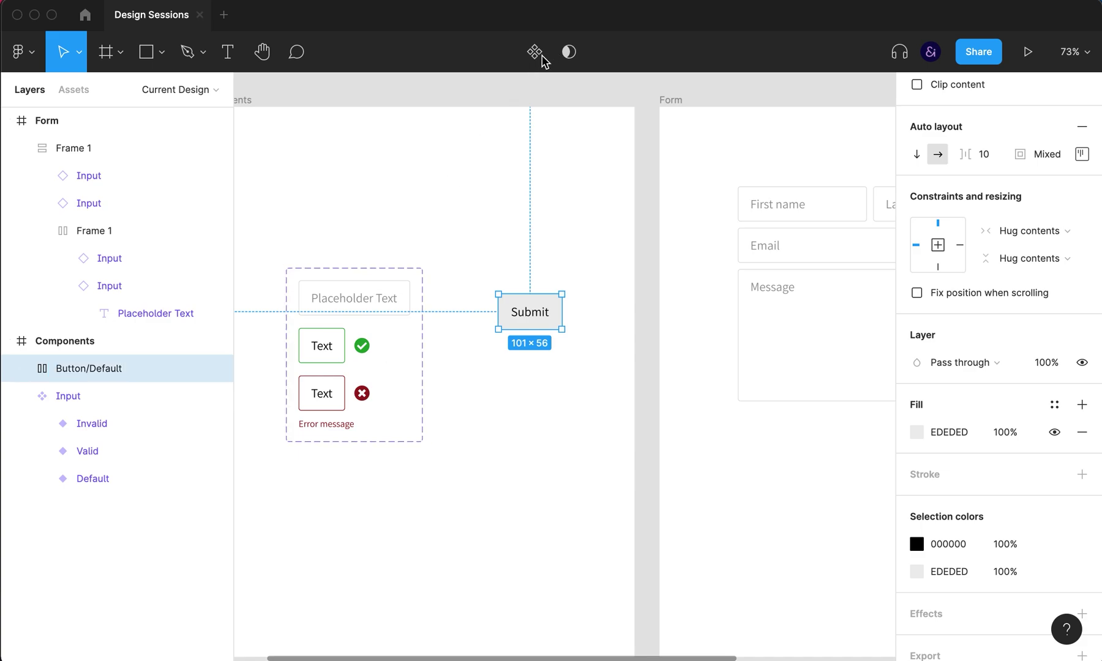
pyautogui.press('super+d')
pyautogui.moveTo(533, 312); pyautogui.dragTo(533, 369)
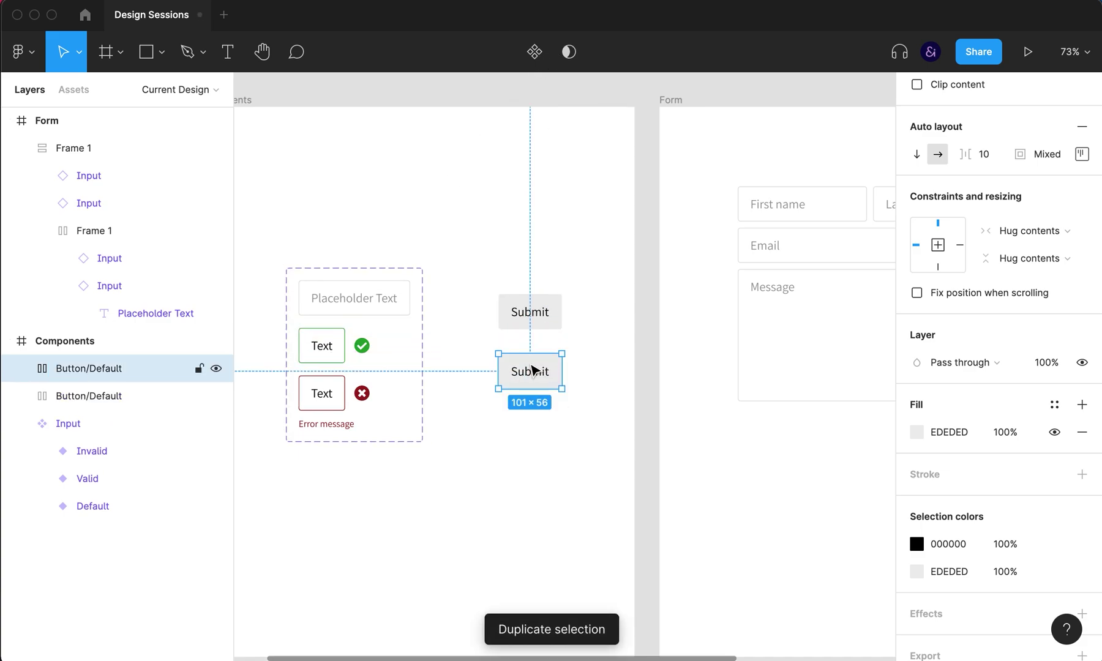
# Step: Rename the copy 'Button/Disabled' and set its opacity to 50%
pyautogui.doubleClick(114, 369)
pyautogui.doubleClick(116, 370)
pyautogui.write('D')
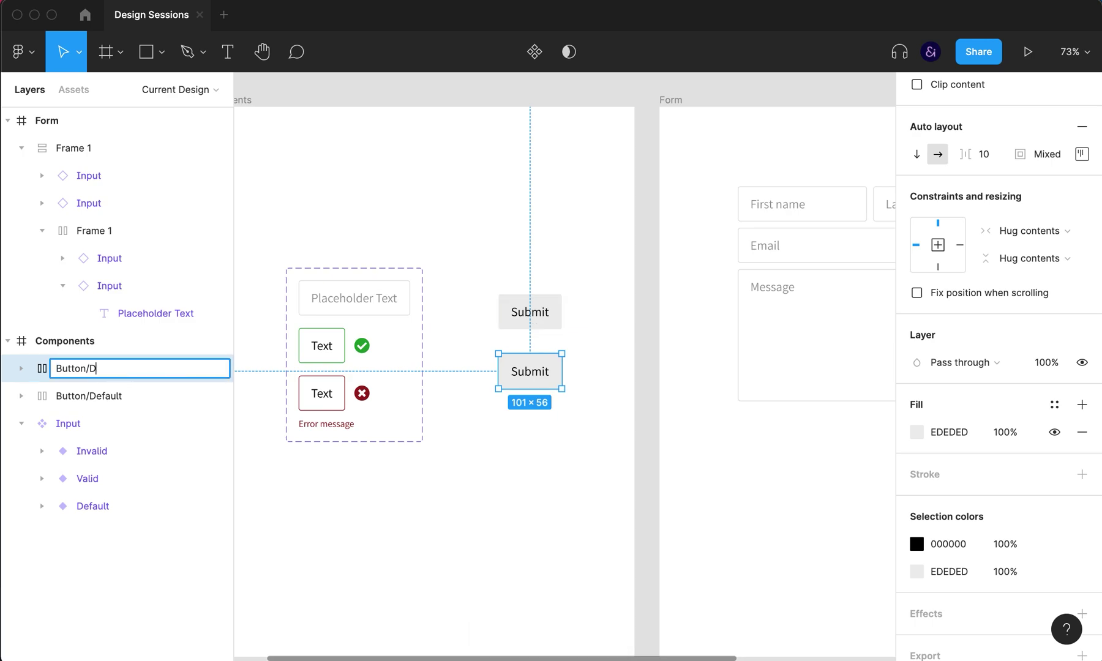
pyautogui.click(377, 536)
pyautogui.click(553, 383)
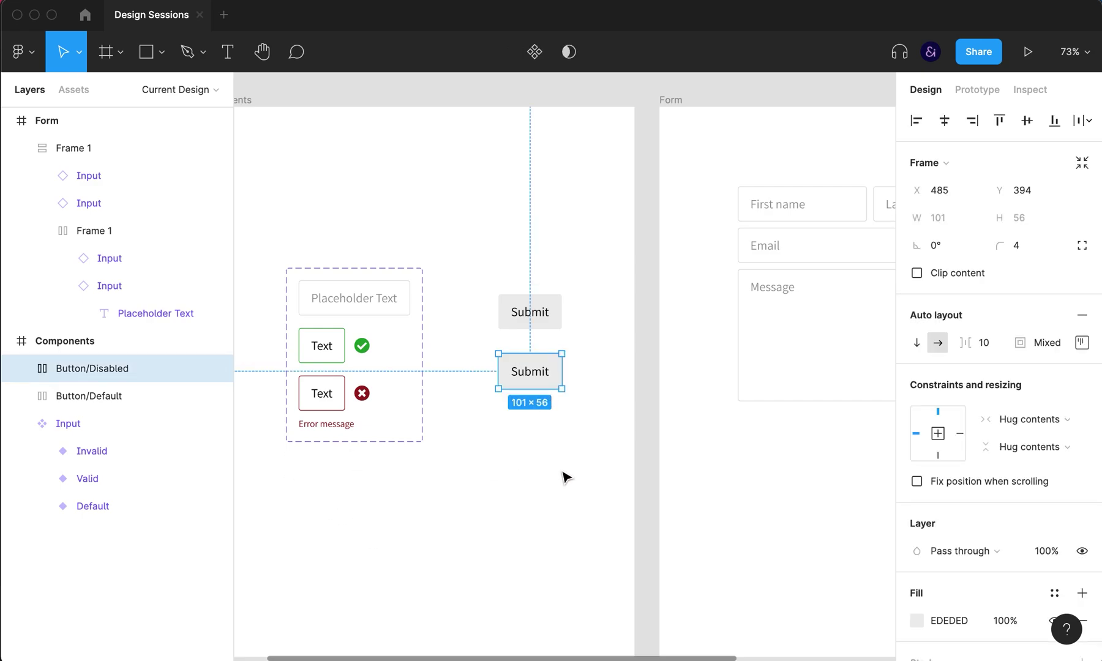
pyautogui.press('4')
pyautogui.press('5')
pyautogui.click(546, 418)
pyautogui.click(538, 369)
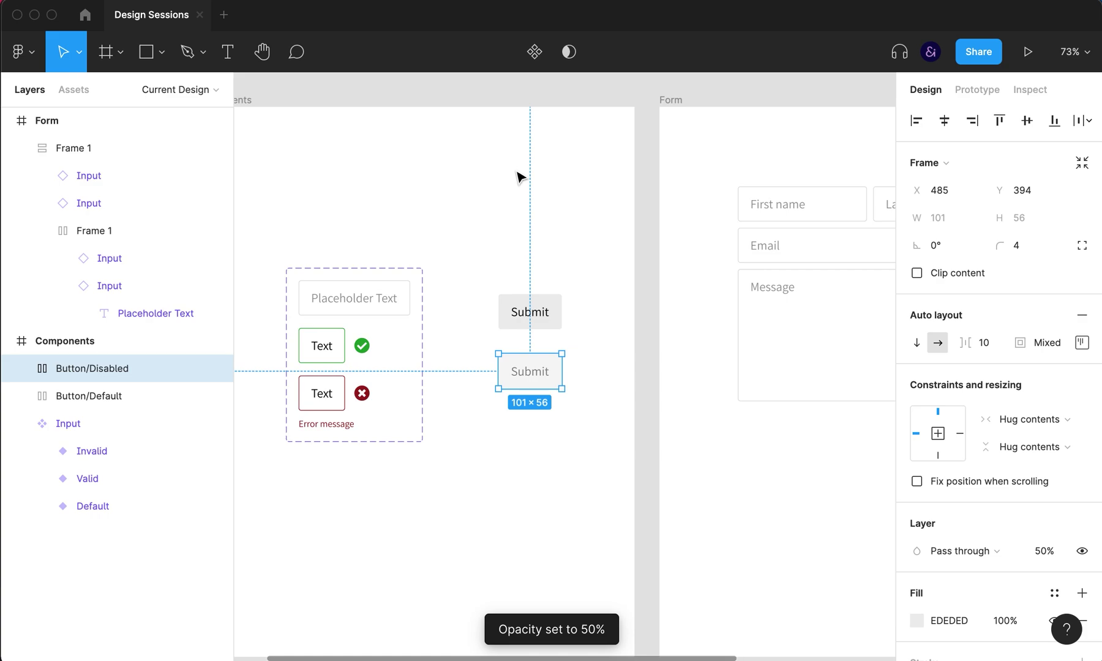
# Step: Make both buttons components and combine them as variants of a Button set
pyautogui.click(537, 53)
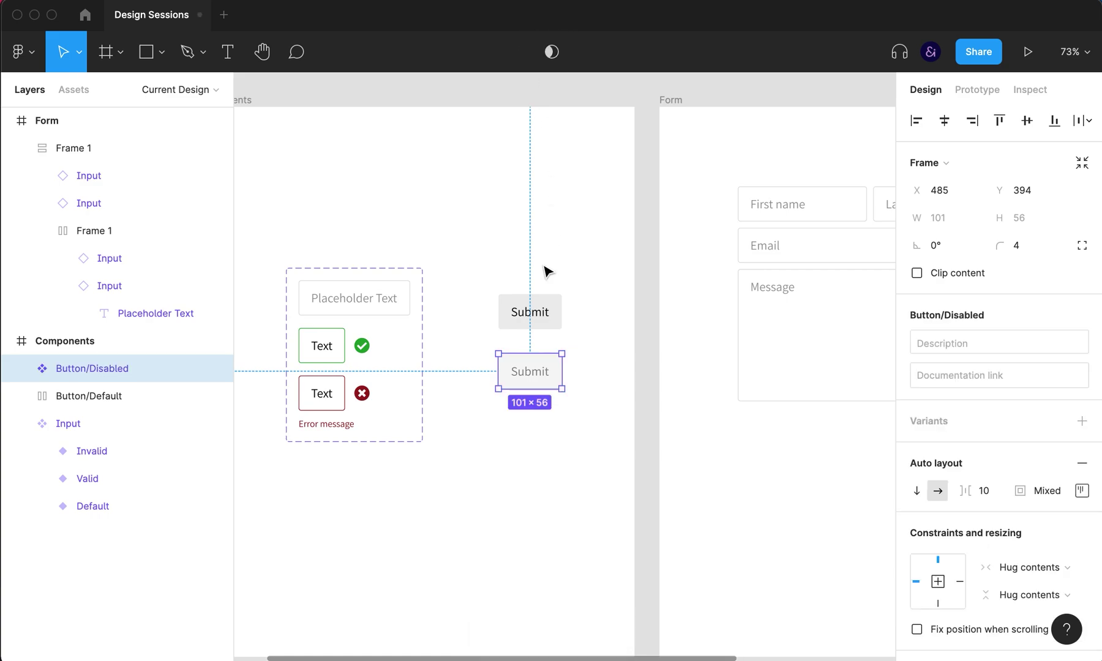
pyautogui.click(537, 310)
pyautogui.click(536, 53)
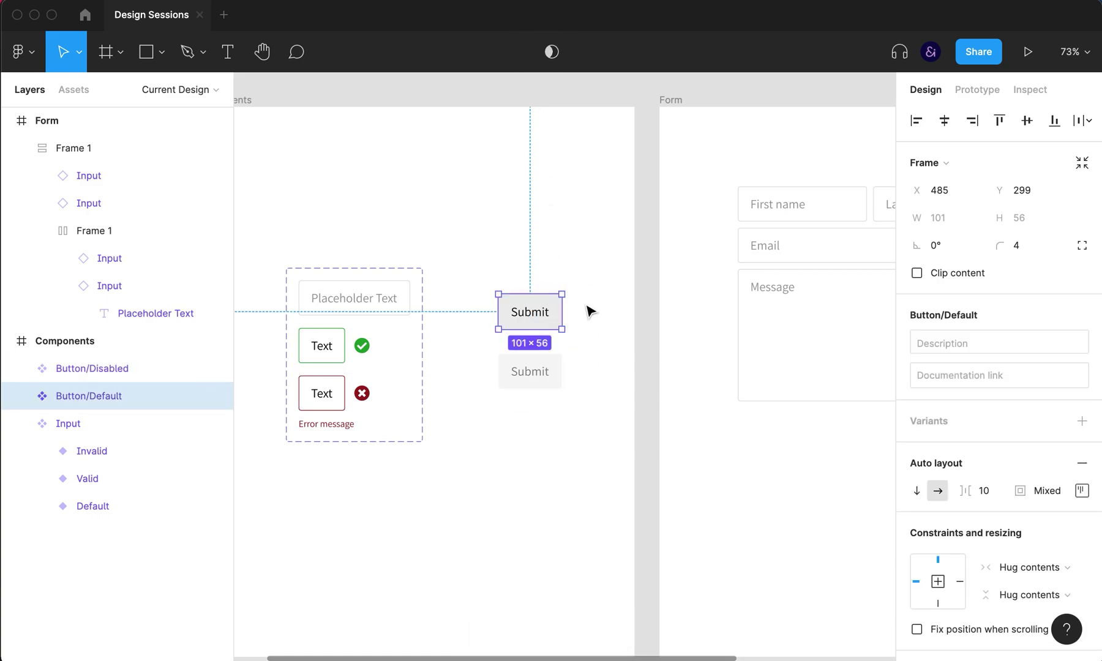
pyautogui.keyDown('shift'); pyautogui.click(562, 383); pyautogui.keyUp('shift')
pyautogui.click(954, 386)
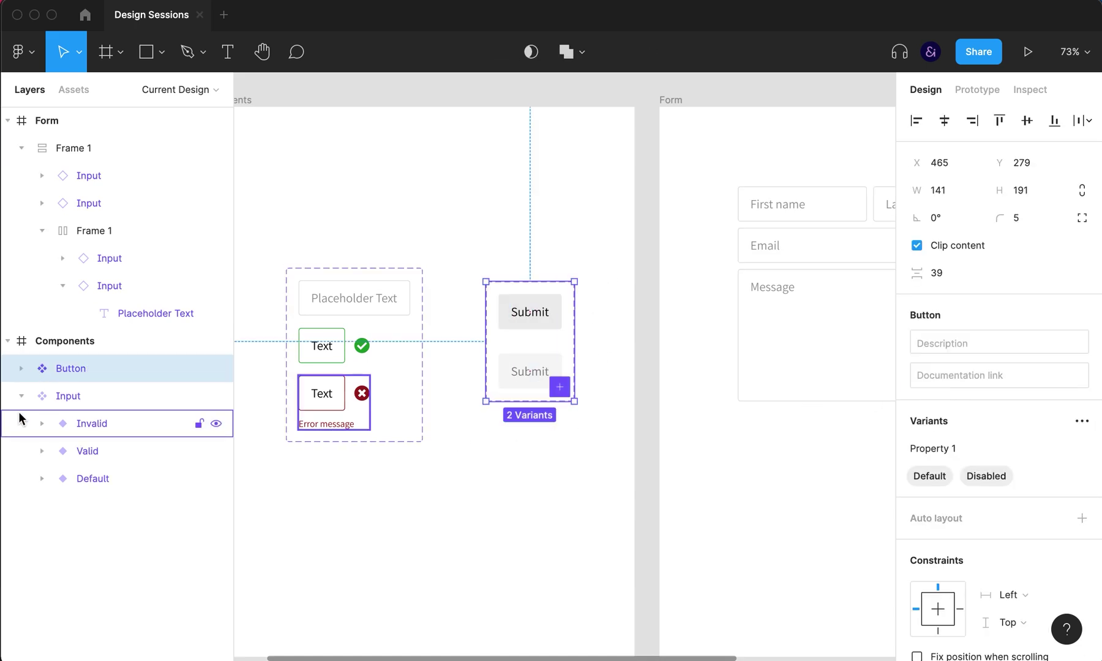
# Step: Collapse the Input component's variants and bring the Form frame into view
pyautogui.click(21, 396)
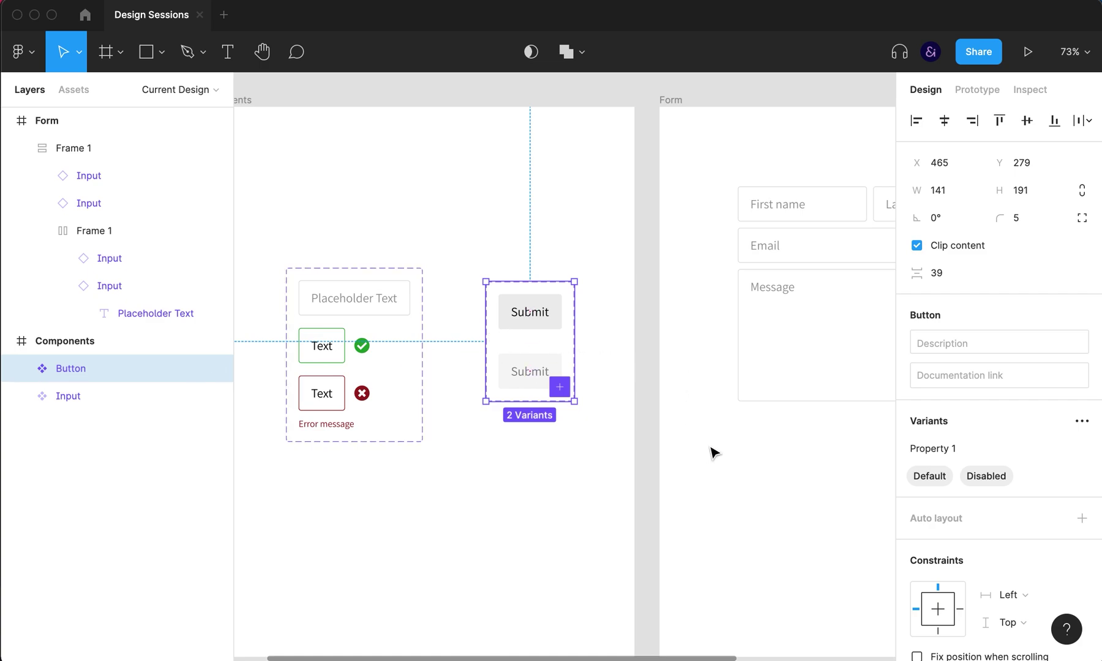
pyautogui.click(814, 482)
pyautogui.moveTo(694, 476); pyautogui.dragTo(501, 469)
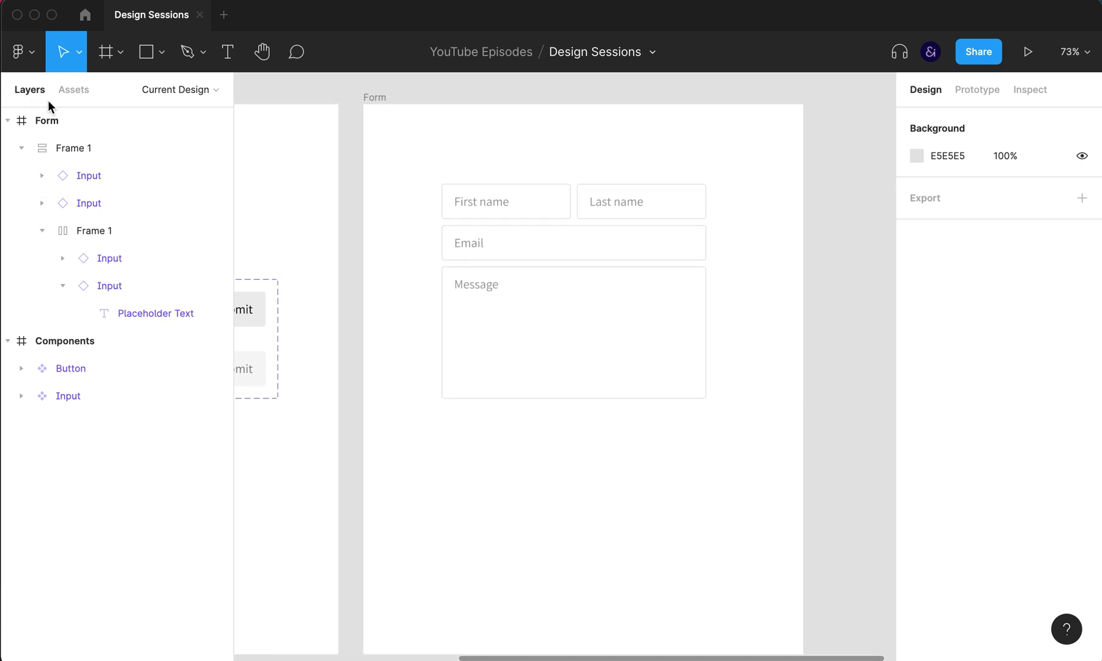
# Step: Place a Submit button from Assets below the Message field and set it to Disabled
pyautogui.click(75, 91)
pyautogui.write('button')
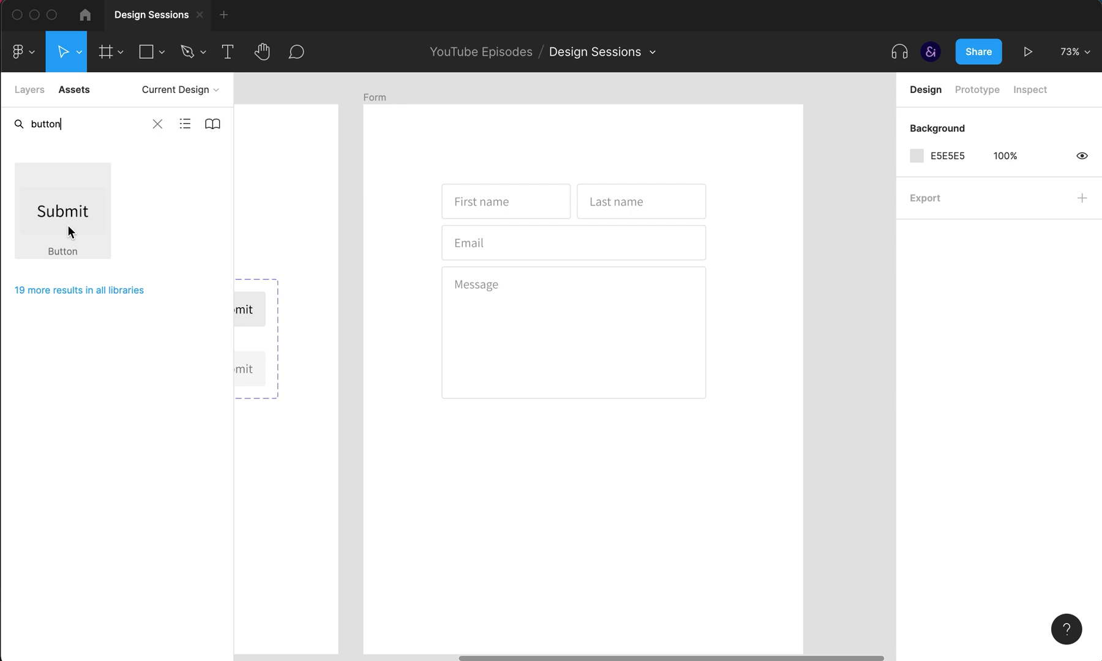
pyautogui.moveTo(67, 225); pyautogui.dragTo(583, 401)
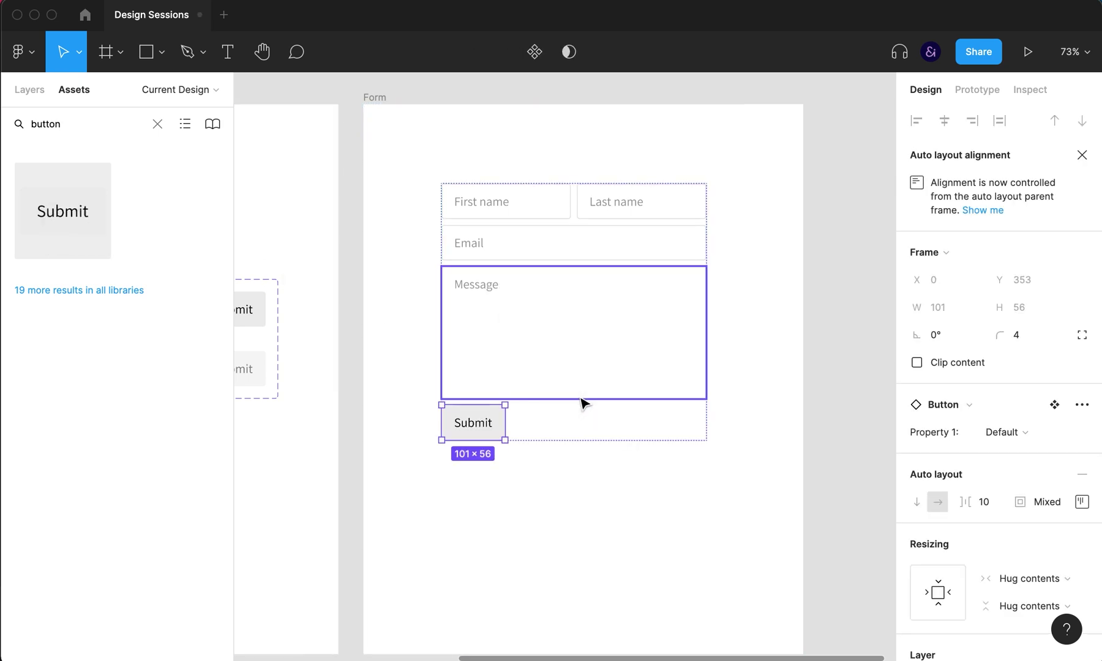
pyautogui.click(998, 432)
pyautogui.click(1007, 453)
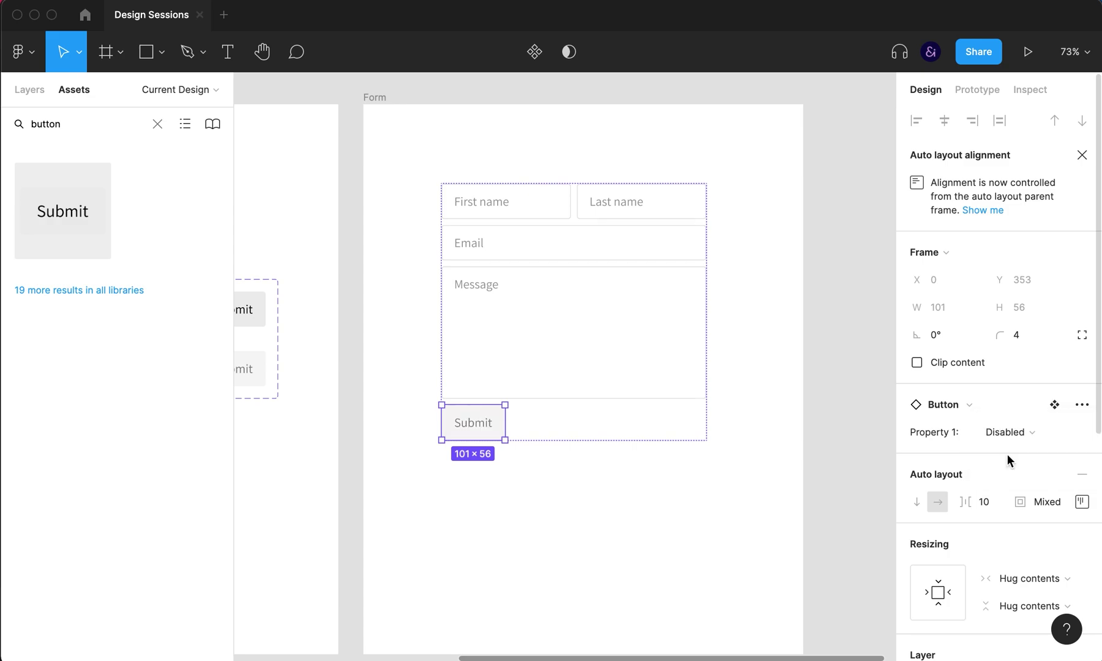
pyautogui.click(691, 536)
# Step: Set the form's auto-layout alignment to top-center so its items centre horizontally
pyautogui.click(642, 281)
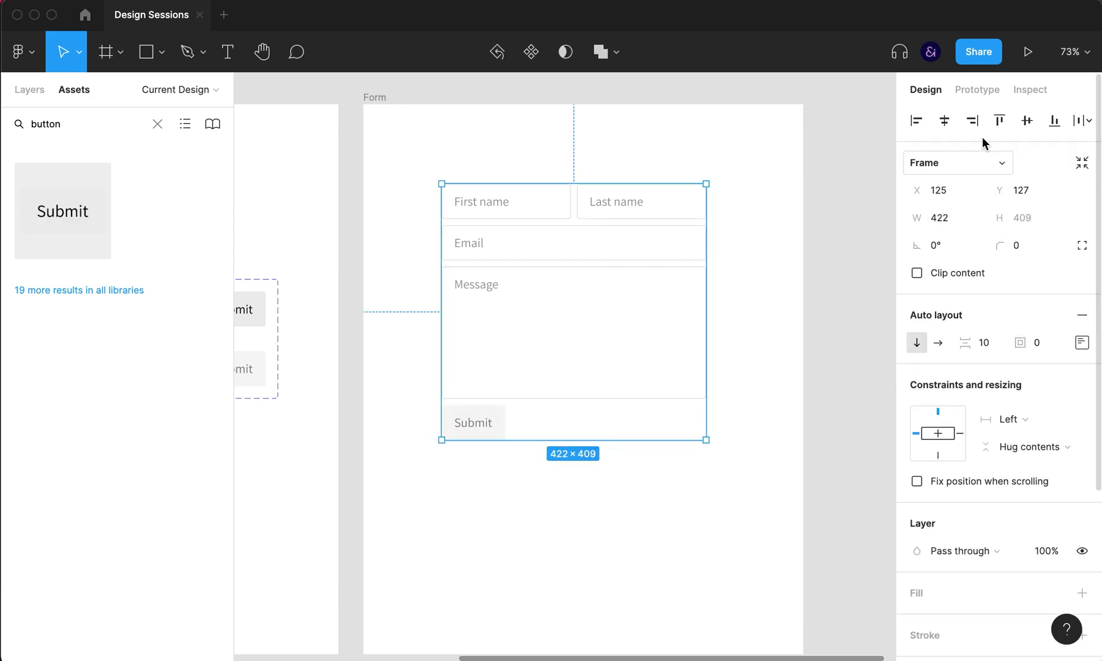
pyautogui.click(1081, 342)
pyautogui.click(1023, 405)
pyautogui.click(721, 505)
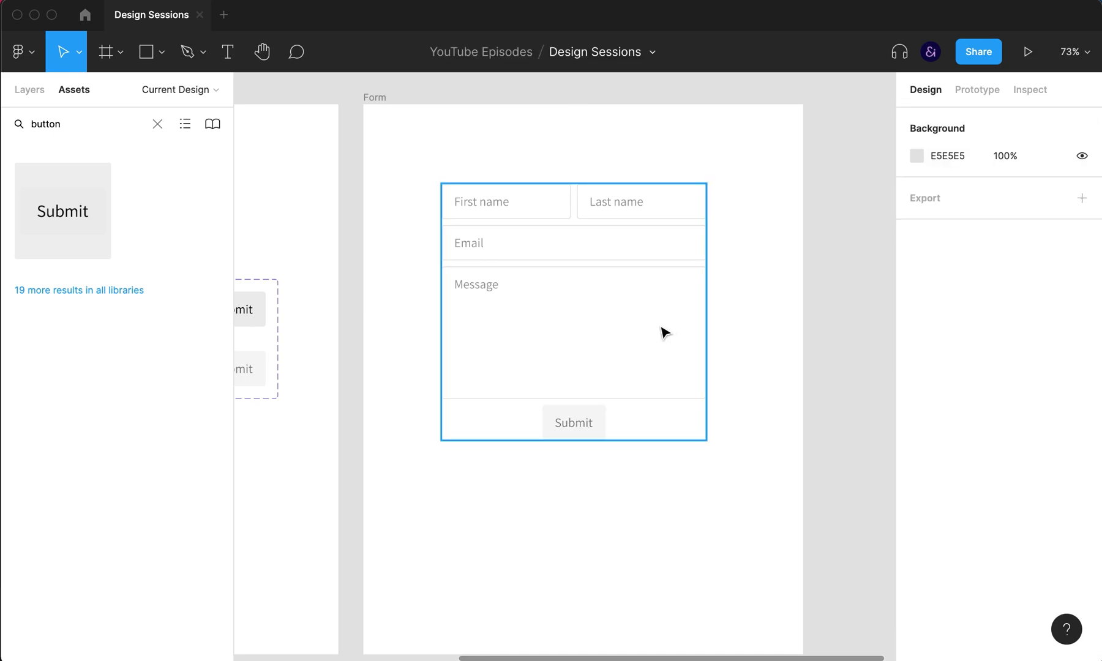
# Step: Rename the form frame to 'Form Default' and duplicate it
pyautogui.click(384, 96)
pyautogui.click(384, 96)
pyautogui.write('Default')
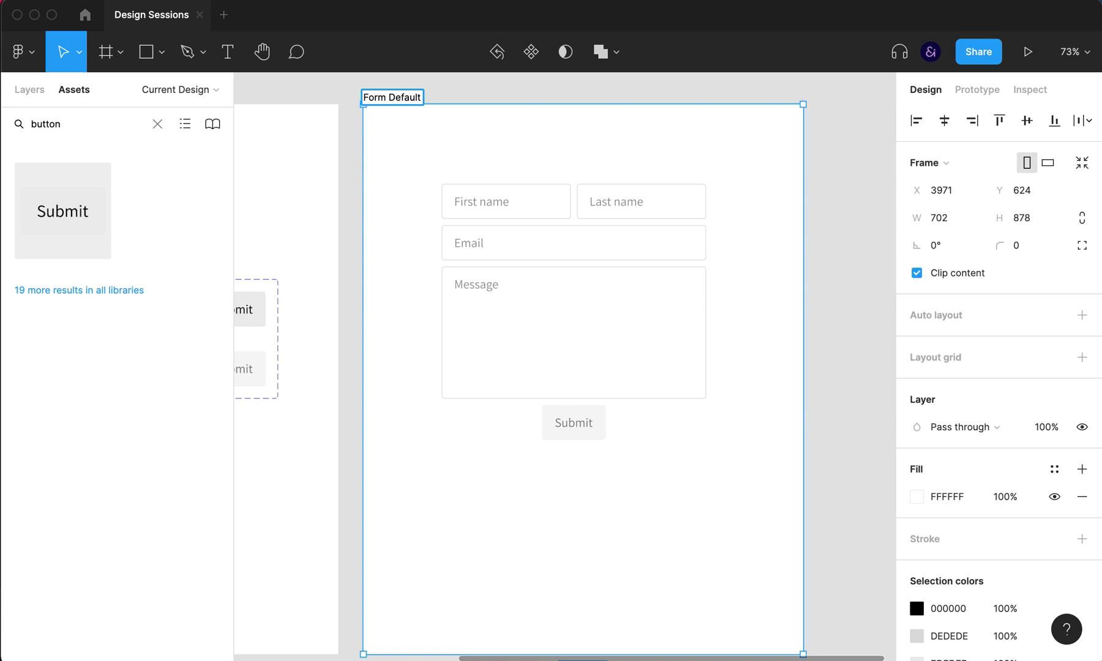
pyautogui.press('Return')
pyautogui.press('super+d')
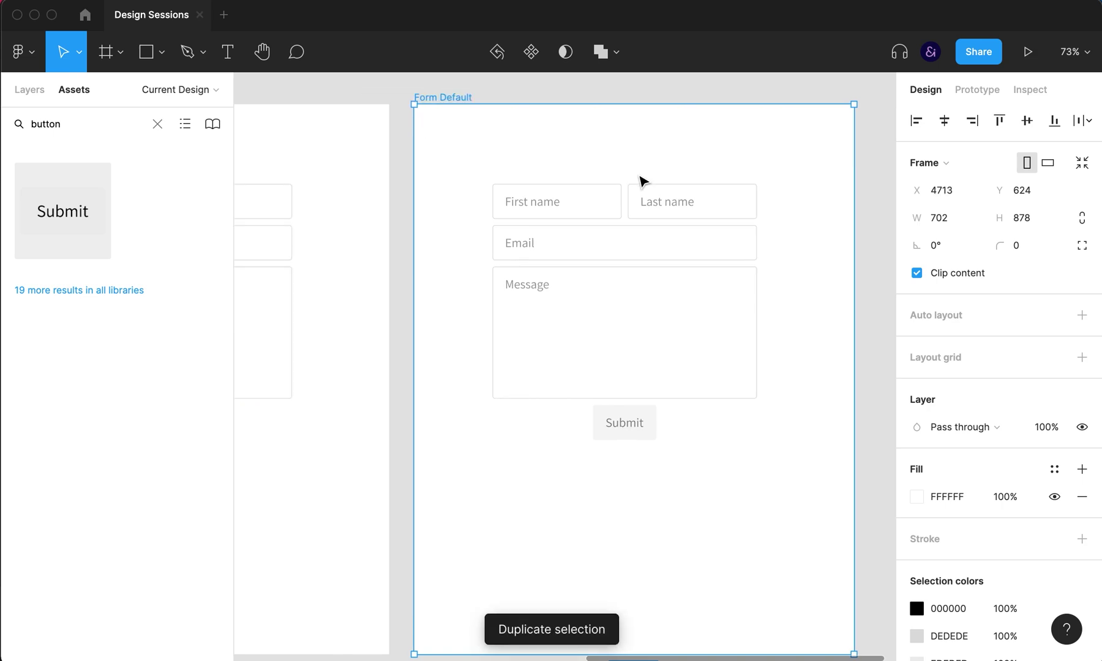
# Step: Switch the copy's First name and Last name inputs to the Valid variant
pyautogui.doubleClick(537, 204)
pyautogui.click(538, 206)
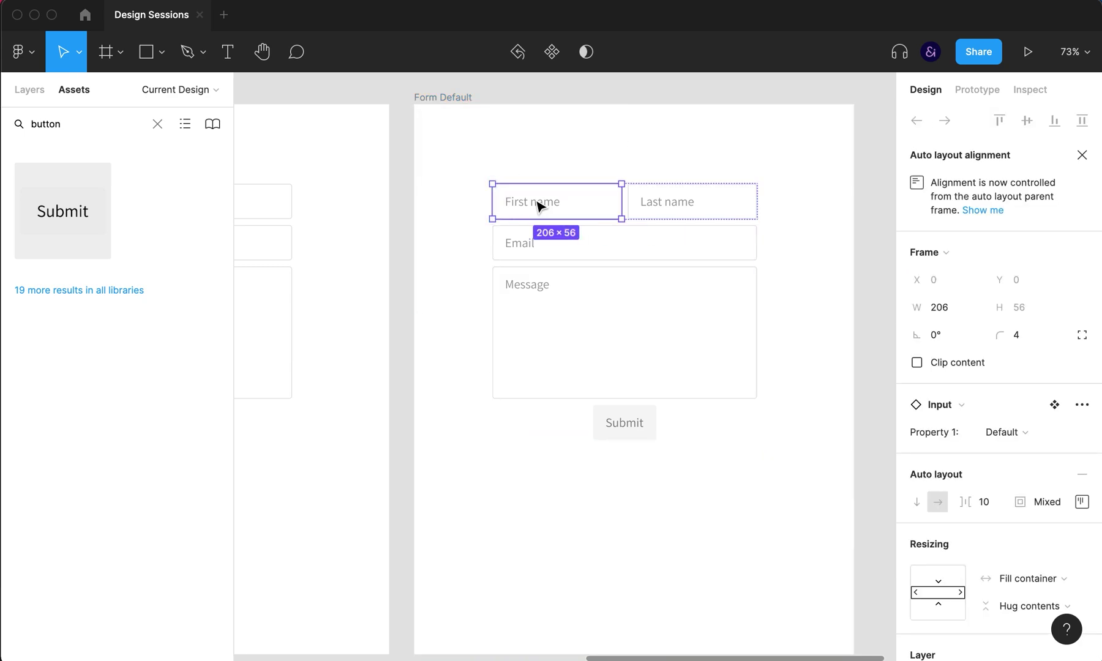
pyautogui.keyDown('shift'); pyautogui.click(669, 209); pyautogui.keyUp('shift')
pyautogui.scroll(-1, 1035, 490)
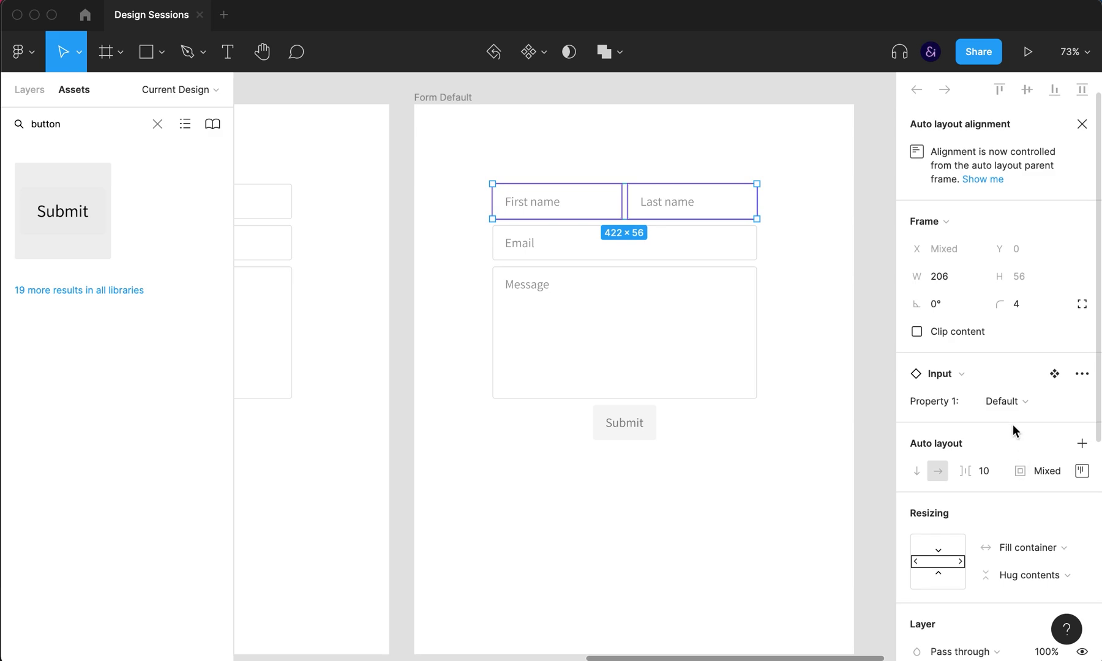
pyautogui.click(1013, 406)
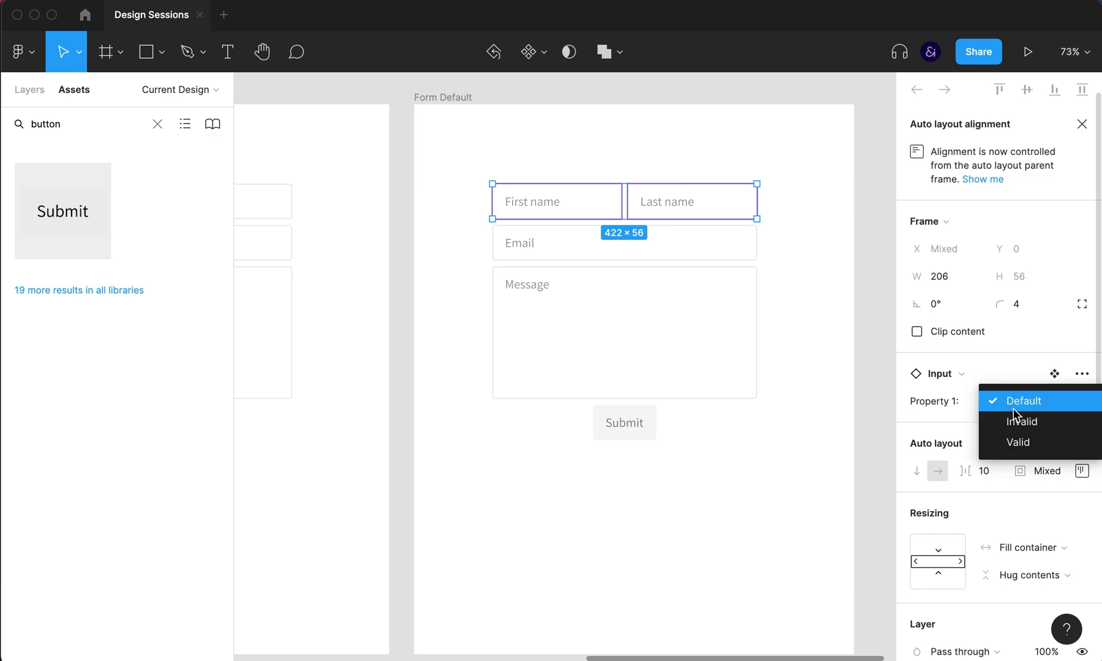
pyautogui.click(1016, 442)
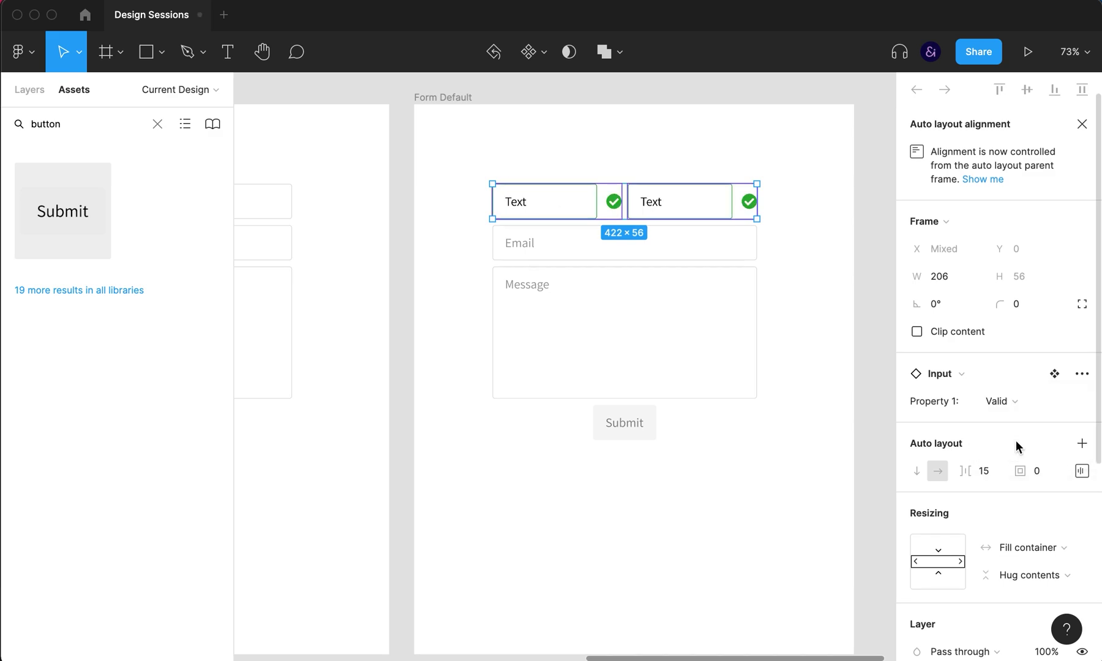
# Step: Fill the name fields with a sample first name and last name
pyautogui.doubleClick(516, 207)
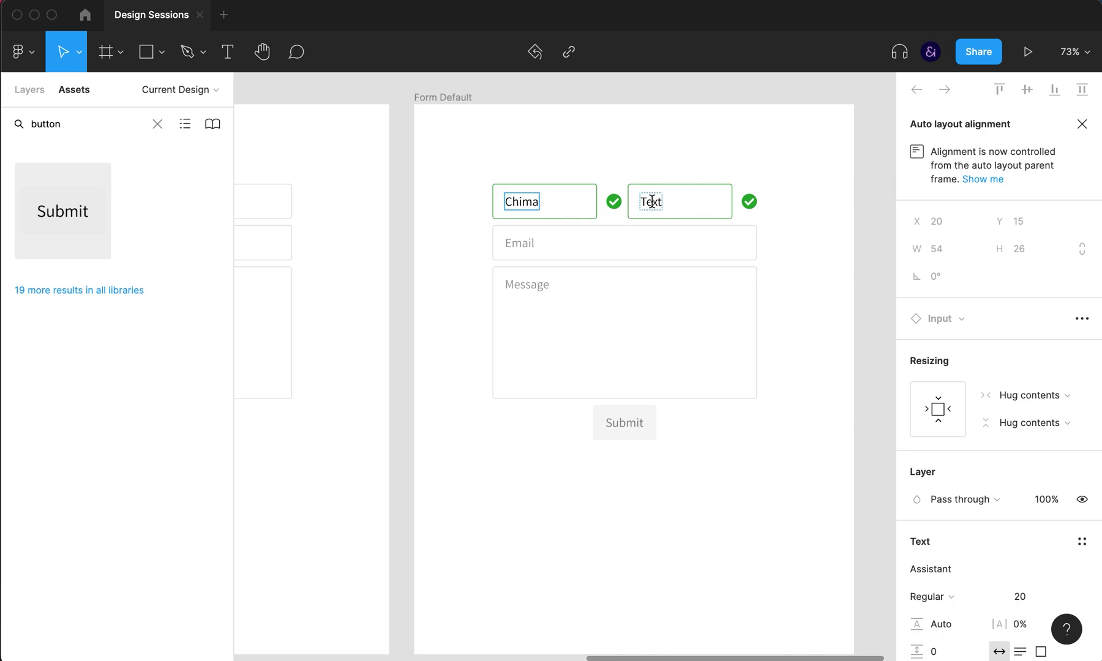
pyautogui.doubleClick(651, 201)
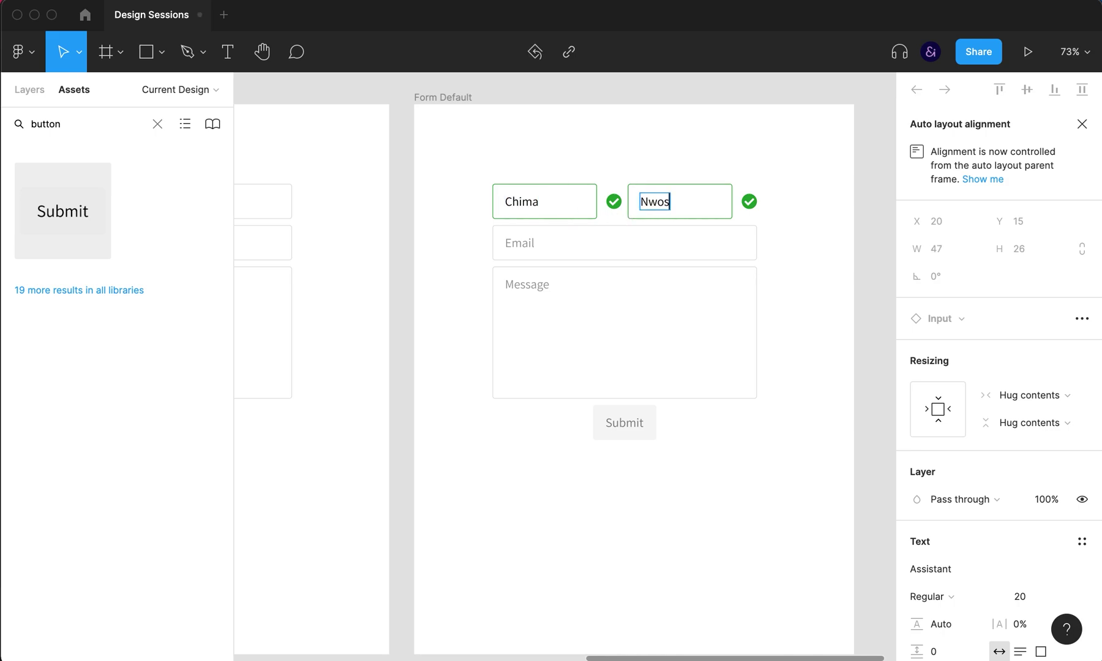
pyautogui.click(783, 289)
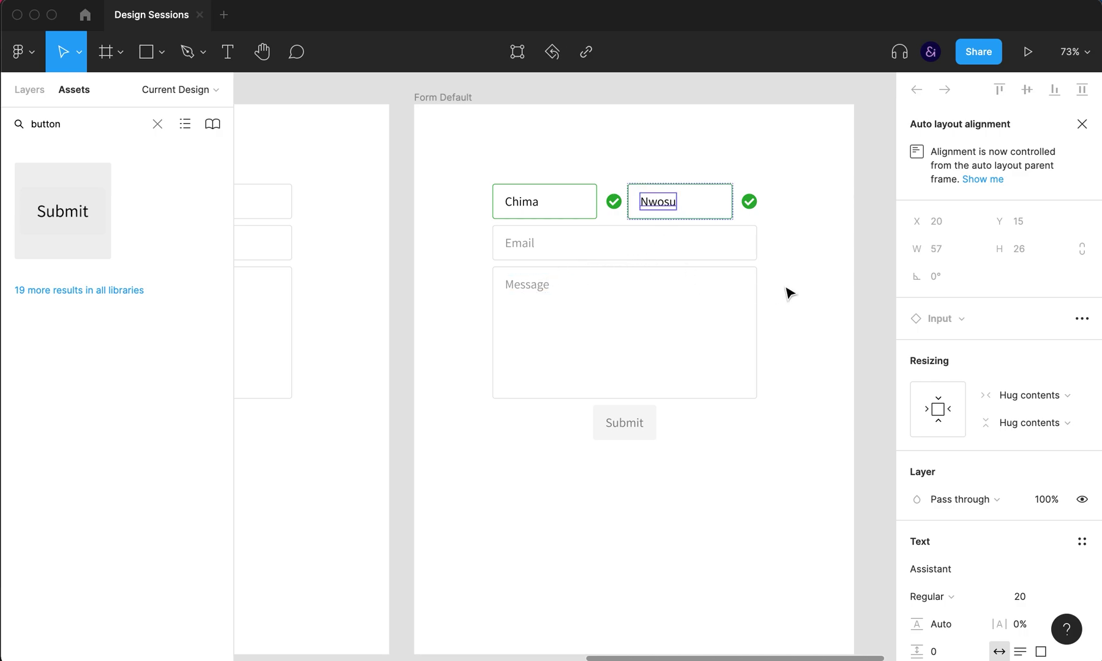
# Step: Switch the Email input to Valid and fill it with a sample e-mail address
pyautogui.doubleClick(602, 246)
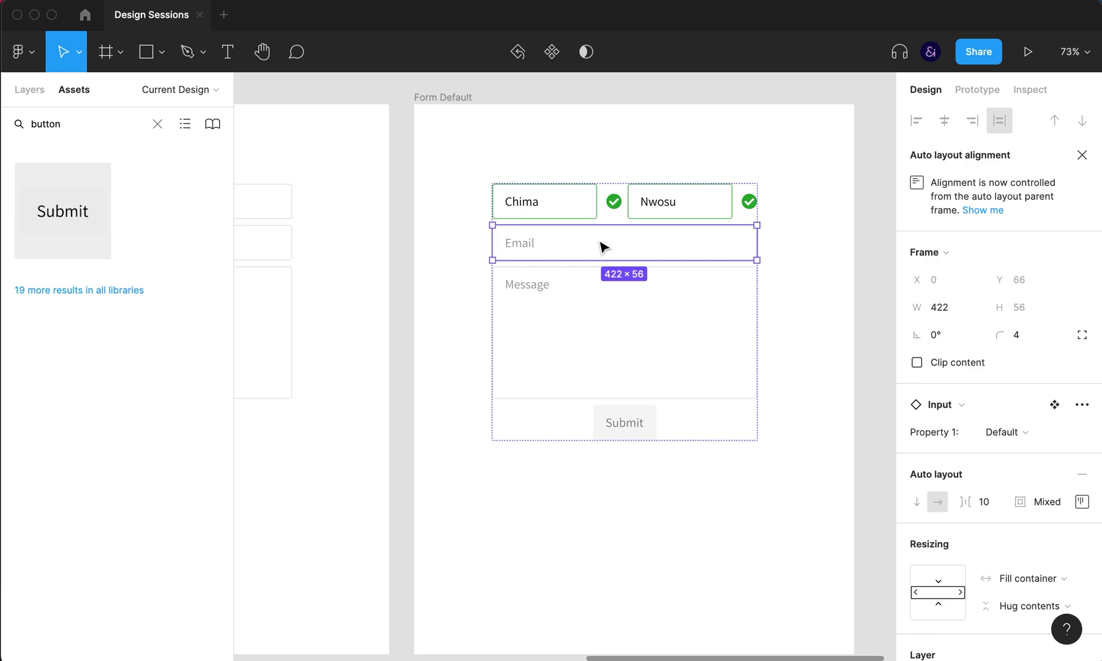
pyautogui.doubleClick(528, 245)
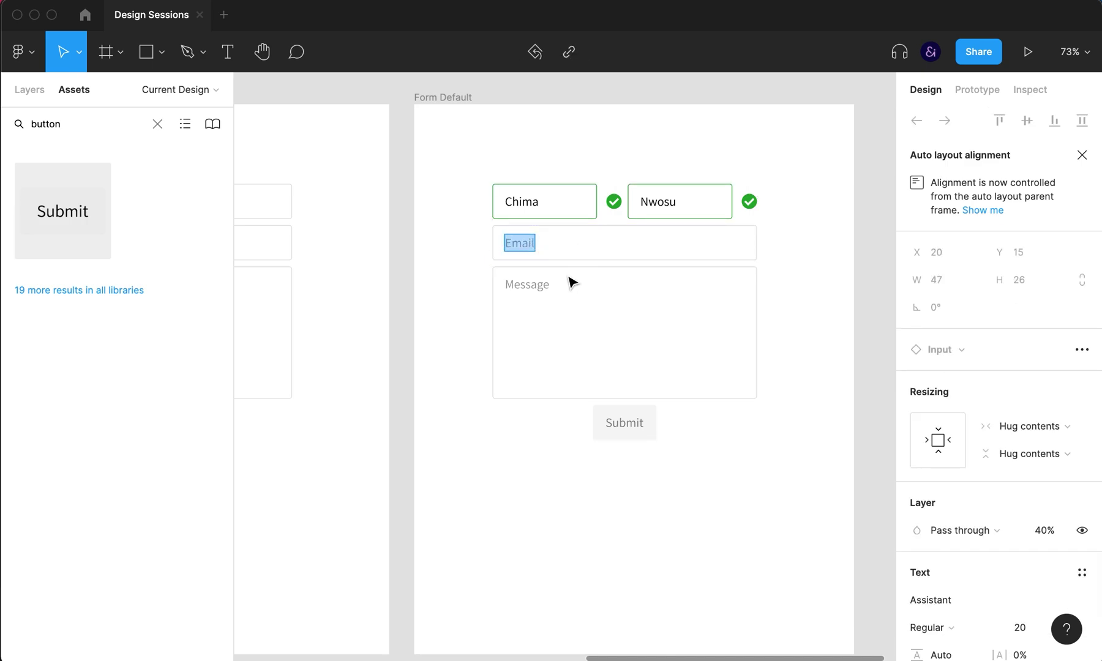
pyautogui.click(620, 342)
pyautogui.click(607, 242)
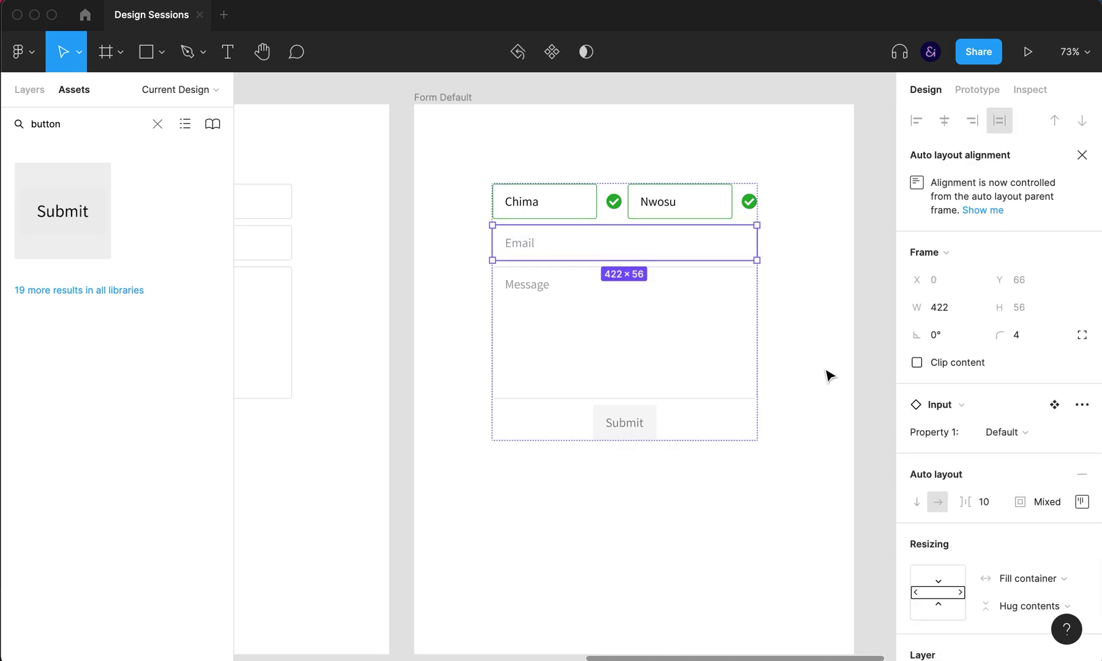
pyautogui.click(1015, 434)
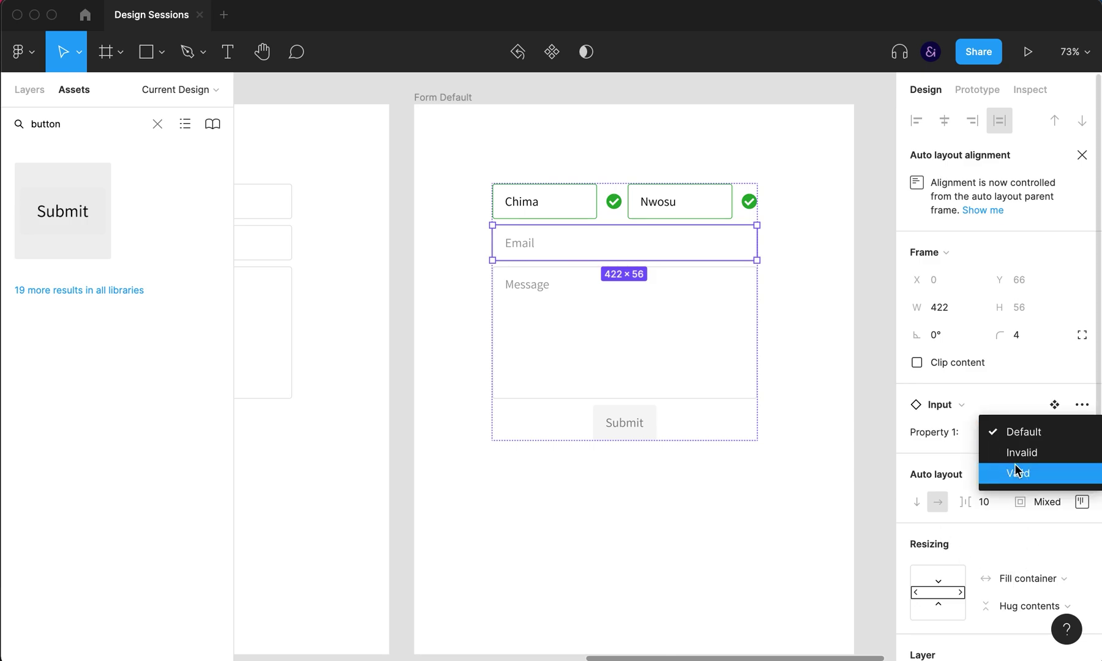
pyautogui.click(1015, 472)
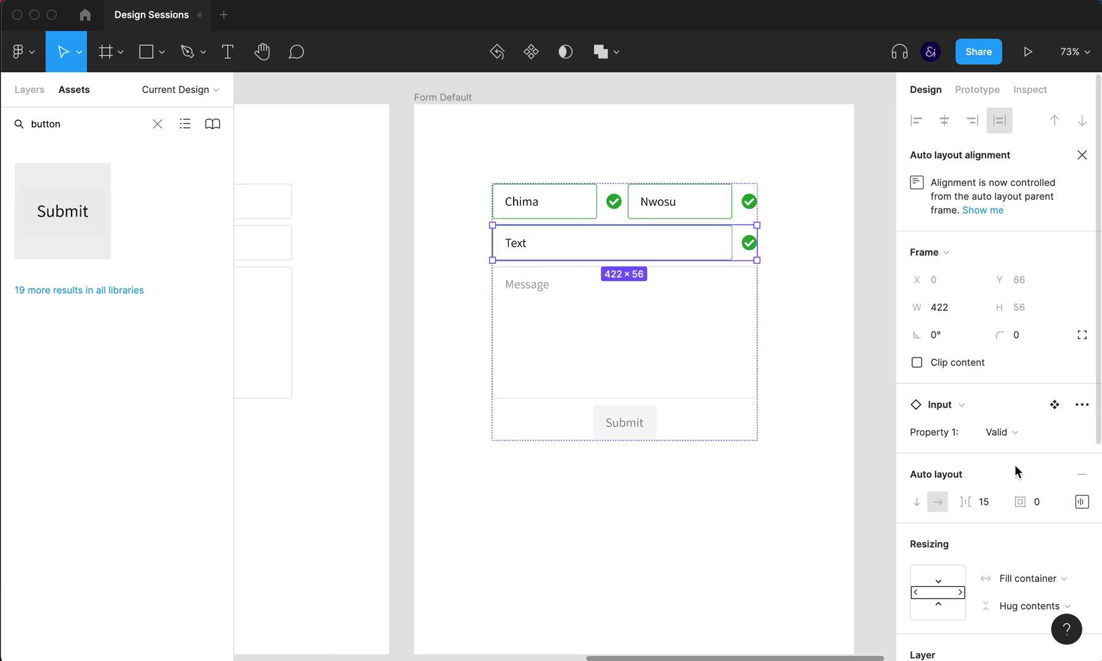
pyautogui.doubleClick(520, 240)
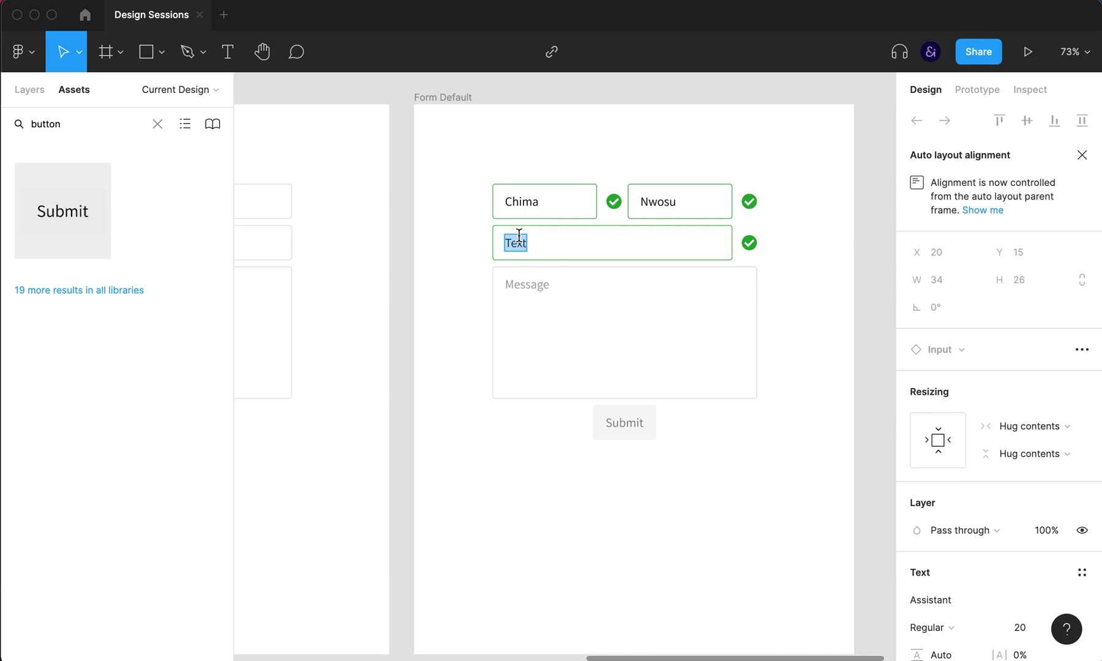
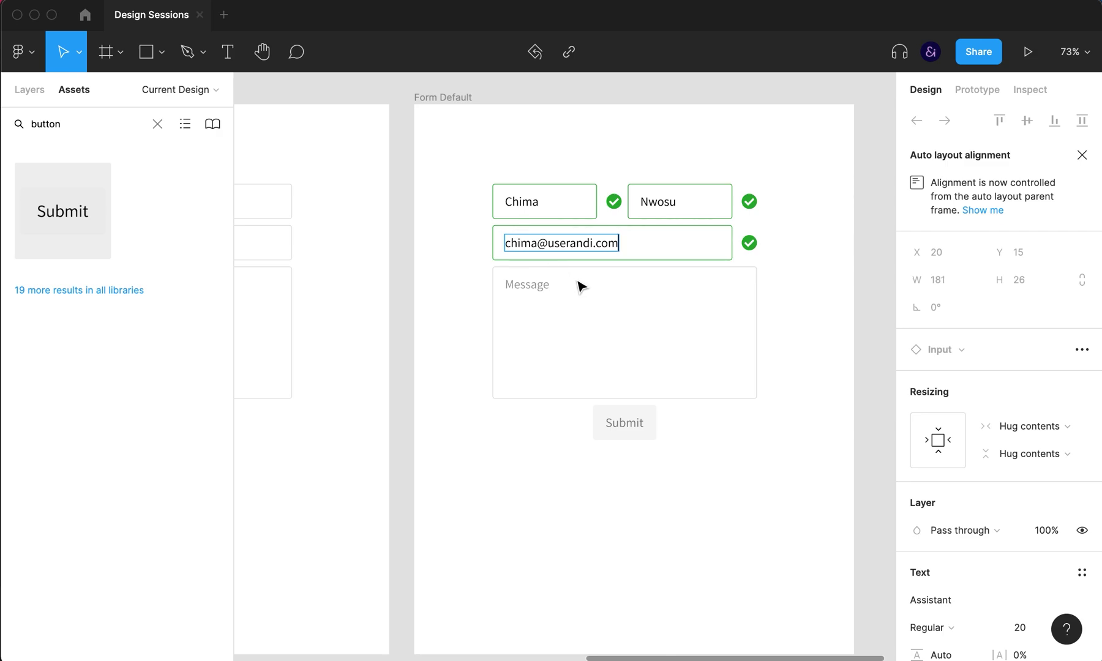
pyautogui.press('Escape')
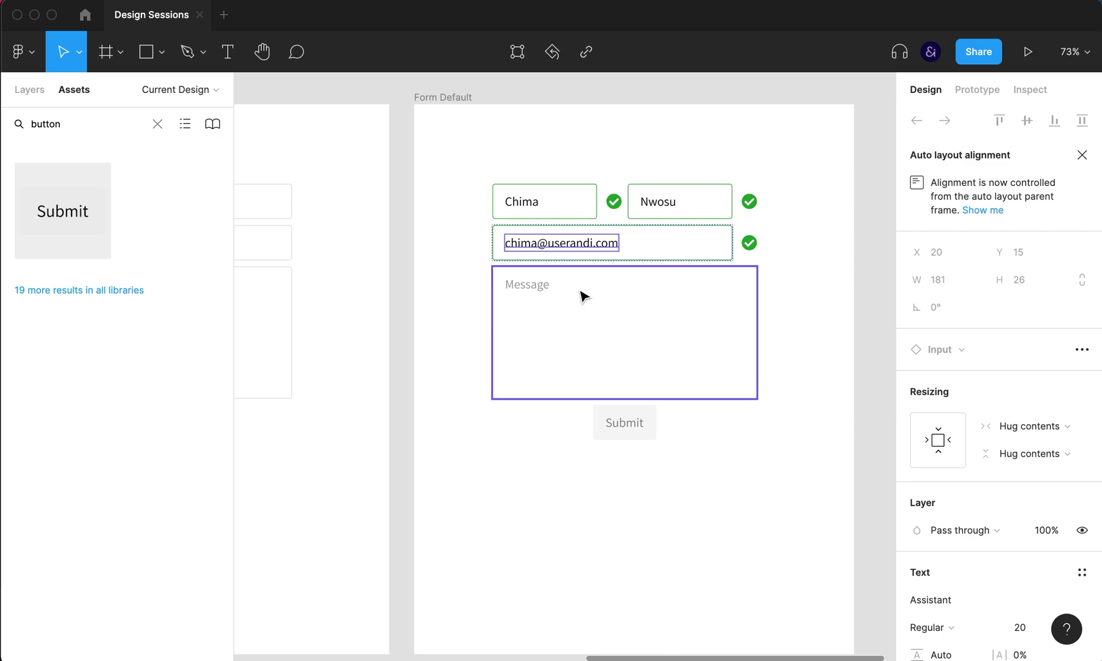
pyautogui.press('Escape')
# Step: Switch the Message input to Valid and set its vertical resizing to hug contents
pyautogui.click(698, 505)
pyautogui.click(699, 350)
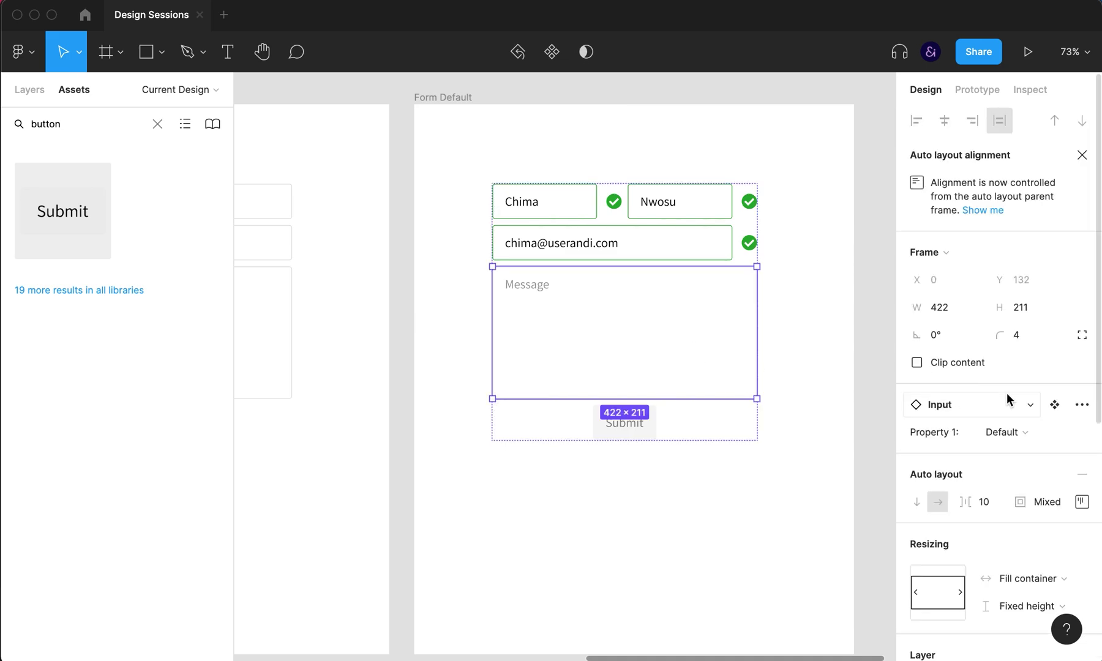
pyautogui.click(1002, 435)
pyautogui.click(991, 474)
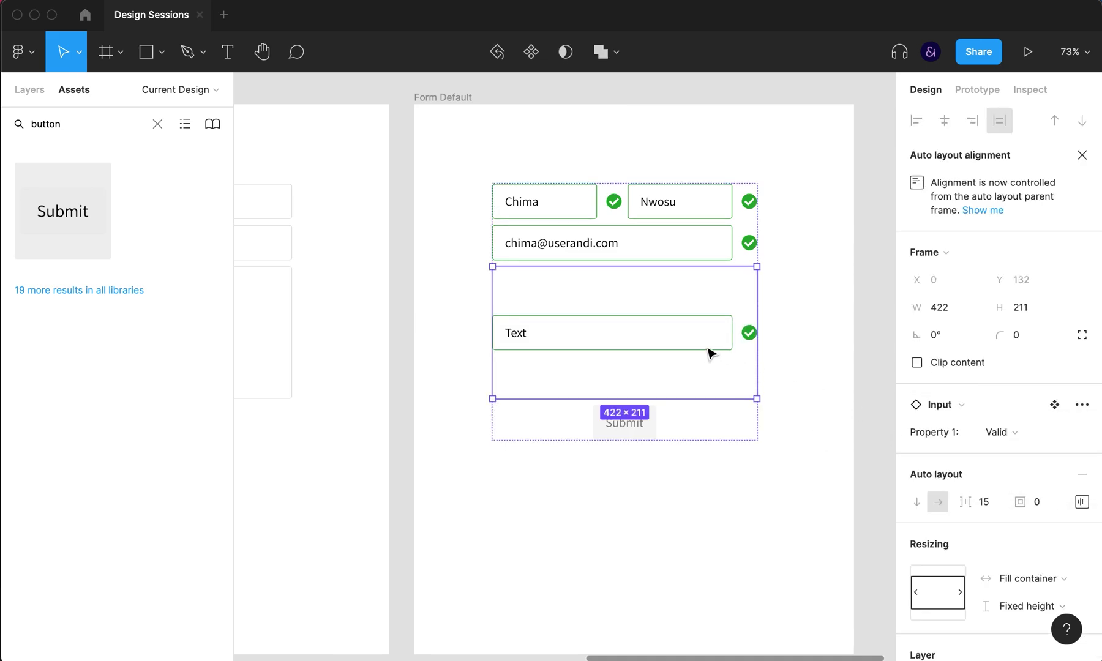
pyautogui.click(1013, 615)
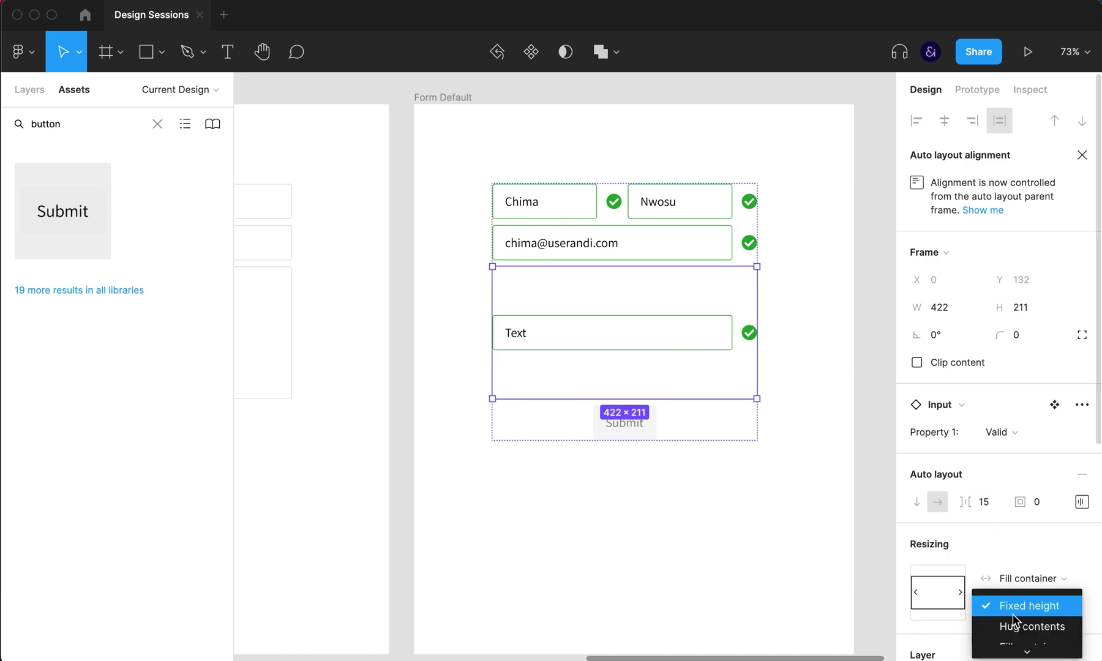
pyautogui.click(1019, 631)
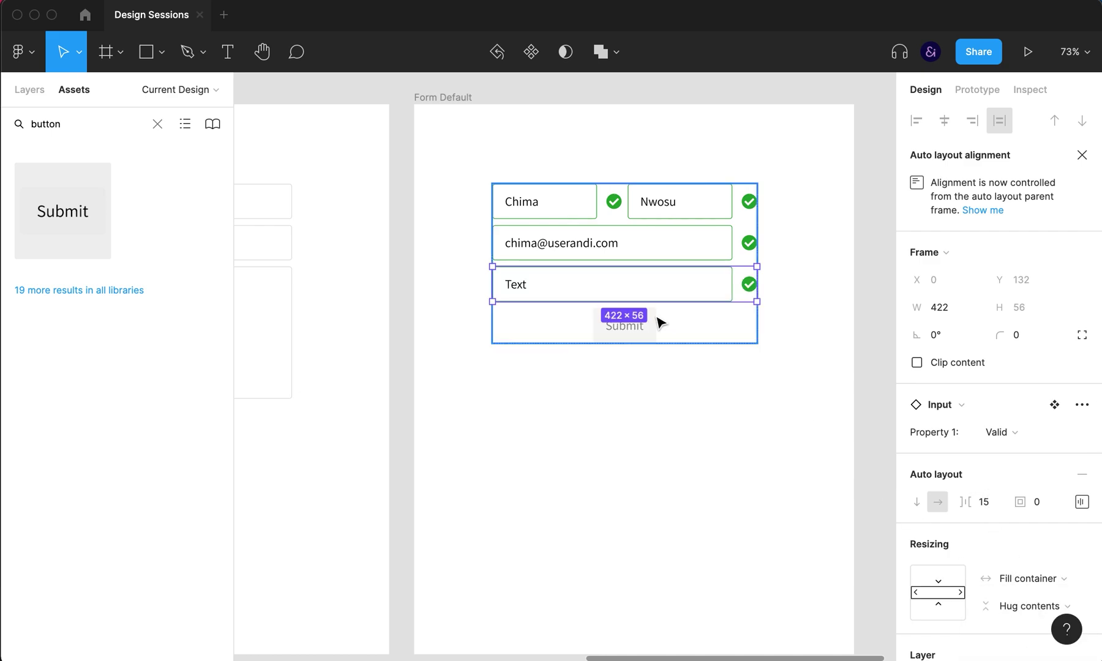
# Step: Make the Message row about 143 tall and set its text box to fill container height
pyautogui.doubleClick(649, 298)
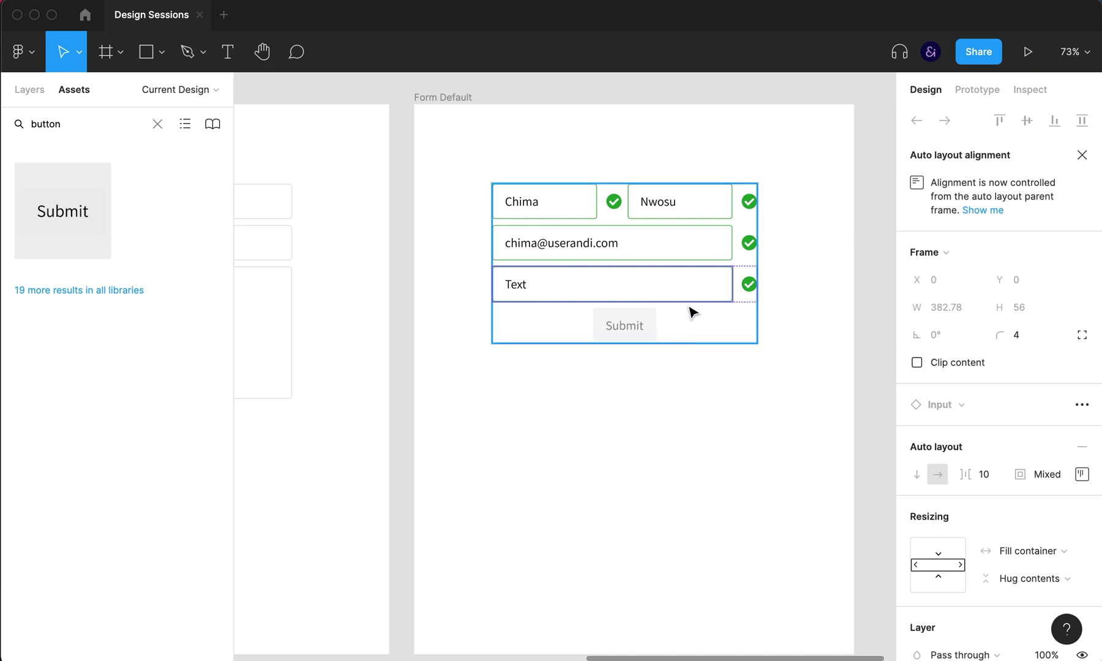
pyautogui.click(640, 263)
pyautogui.click(638, 293)
pyautogui.moveTo(636, 302); pyautogui.dragTo(637, 357)
pyautogui.doubleClick(672, 320)
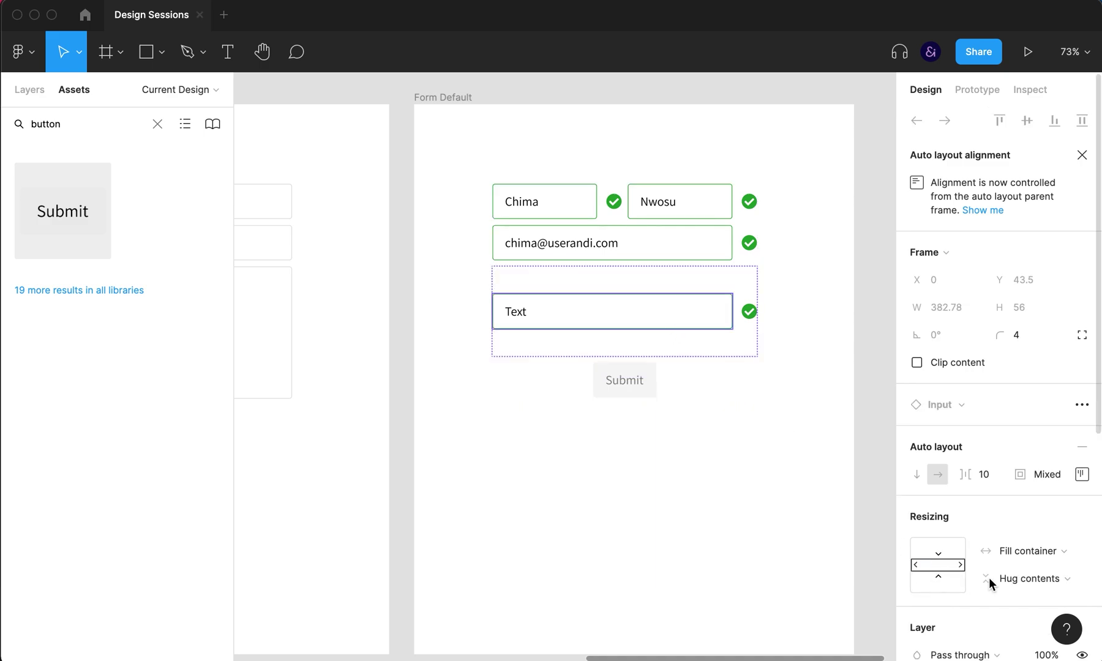
pyautogui.click(1013, 580)
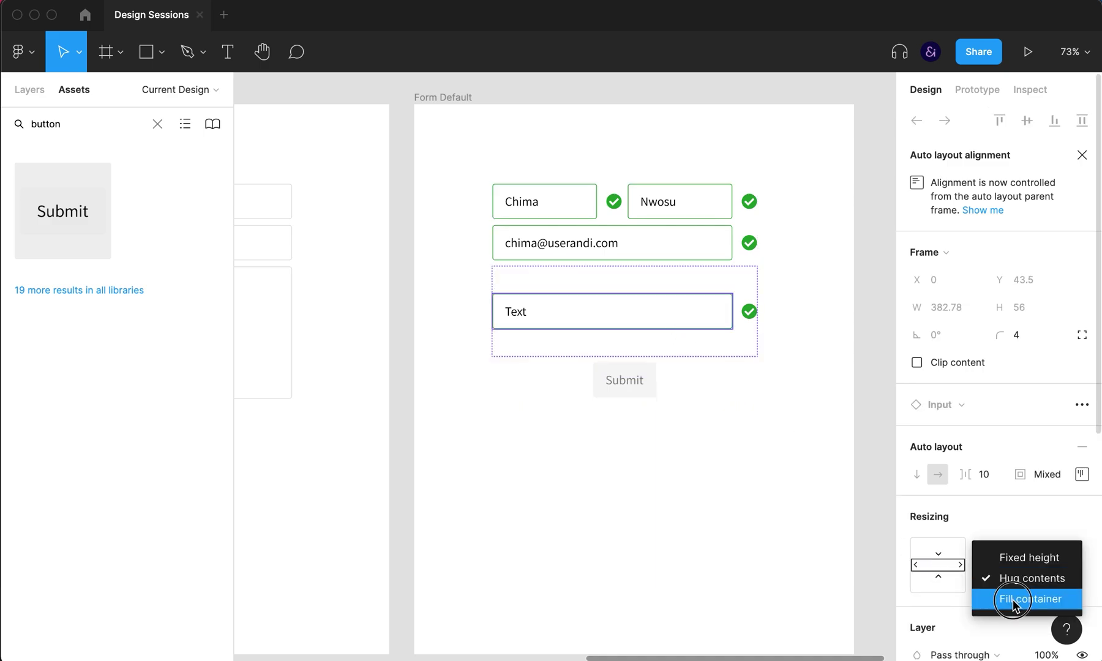
pyautogui.click(1012, 597)
pyautogui.click(811, 459)
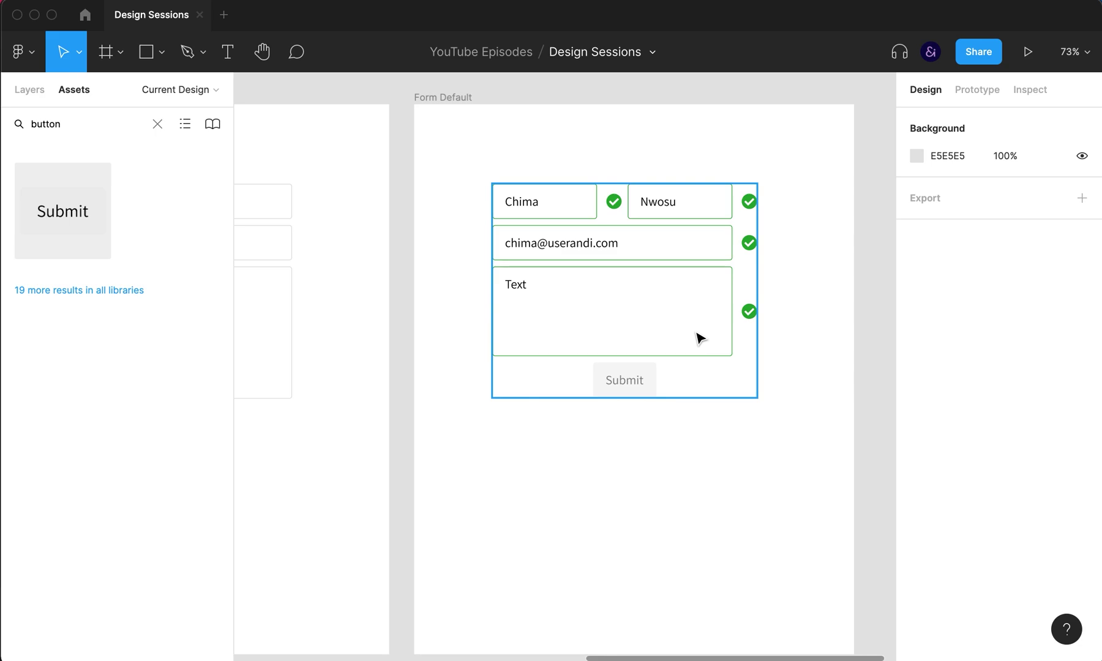
# Step: Replace the Message placeholder with the text 'I am a message'
pyautogui.click(637, 310)
pyautogui.click(635, 309)
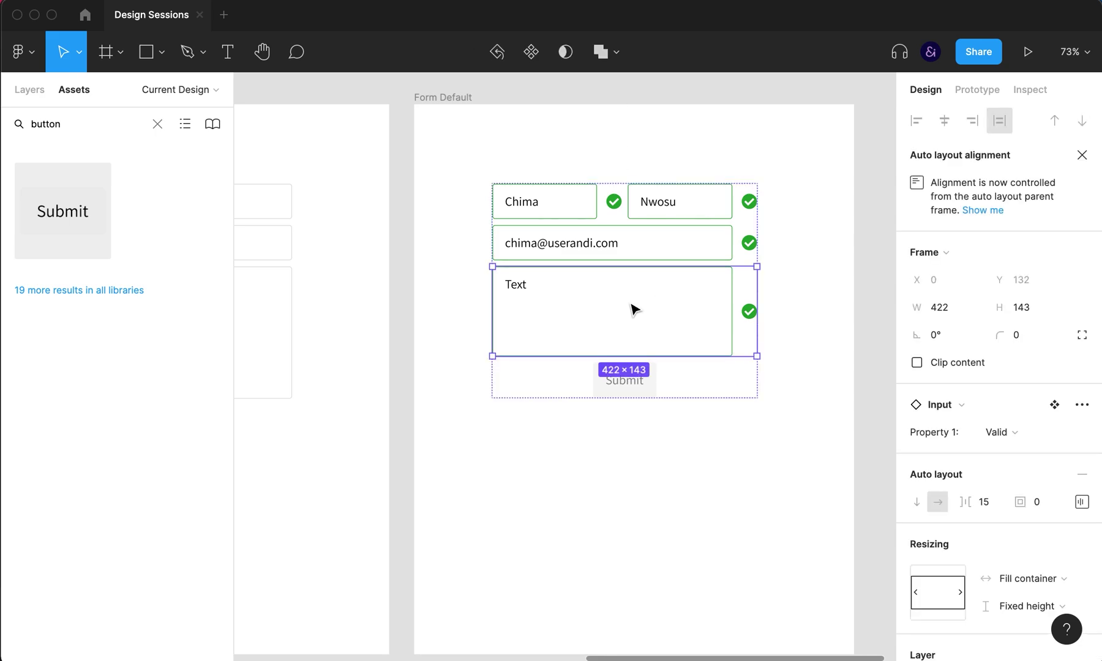
pyautogui.doubleClick(521, 285)
pyautogui.write('la')
pyautogui.write(' am a message')
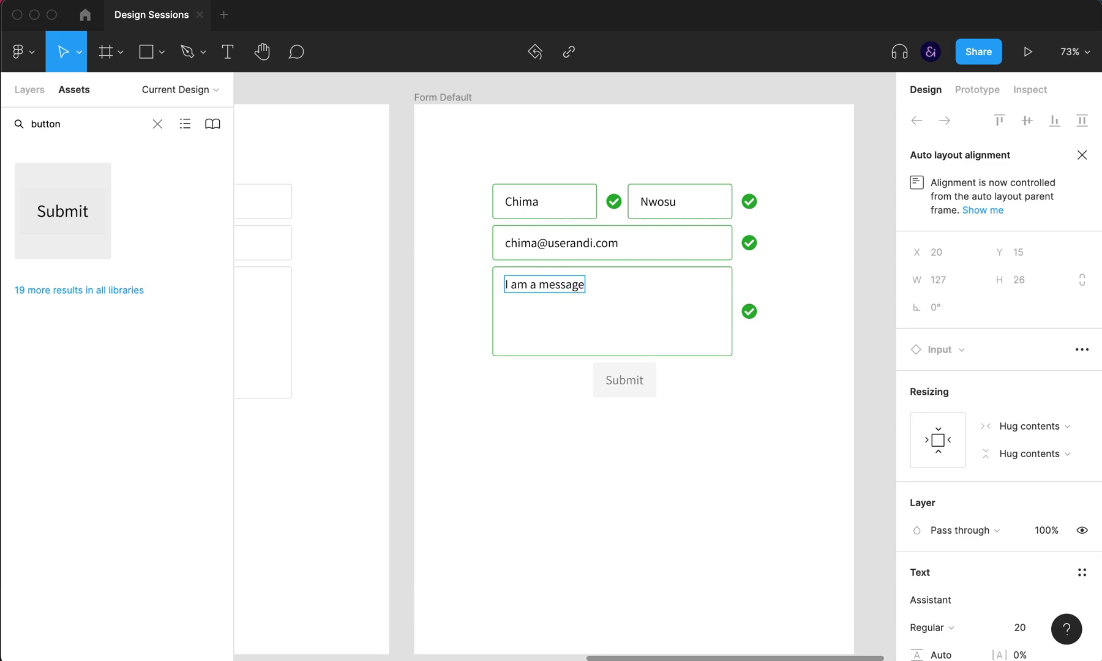
# Step: Switch the form's Submit button to the Default (enabled) variant
pyautogui.click(635, 382)
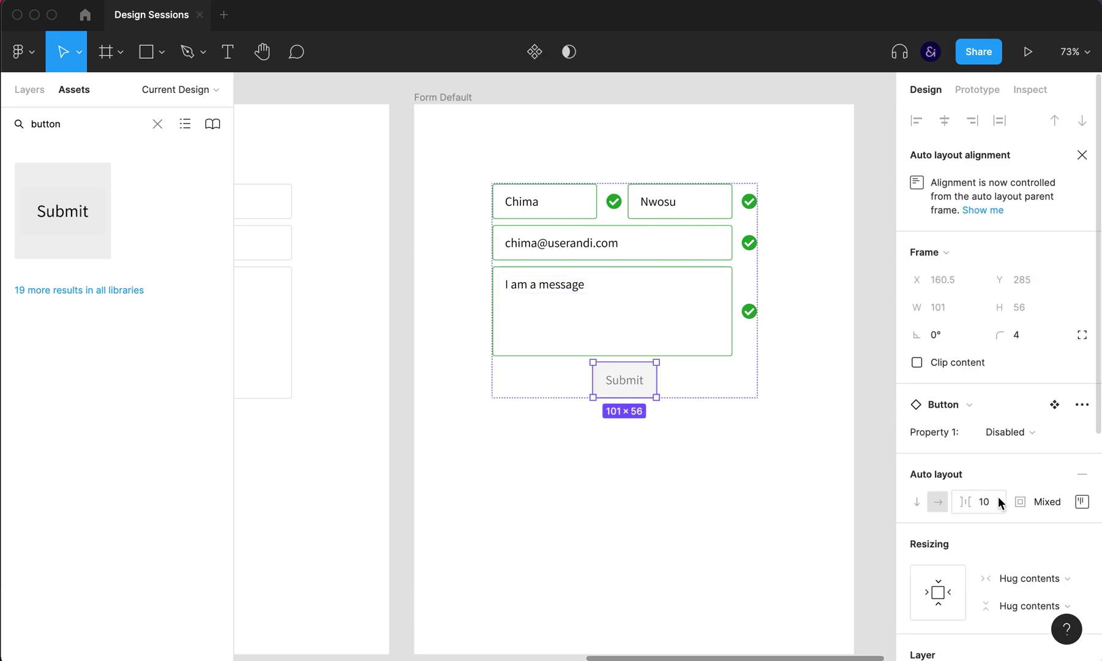
pyautogui.click(995, 431)
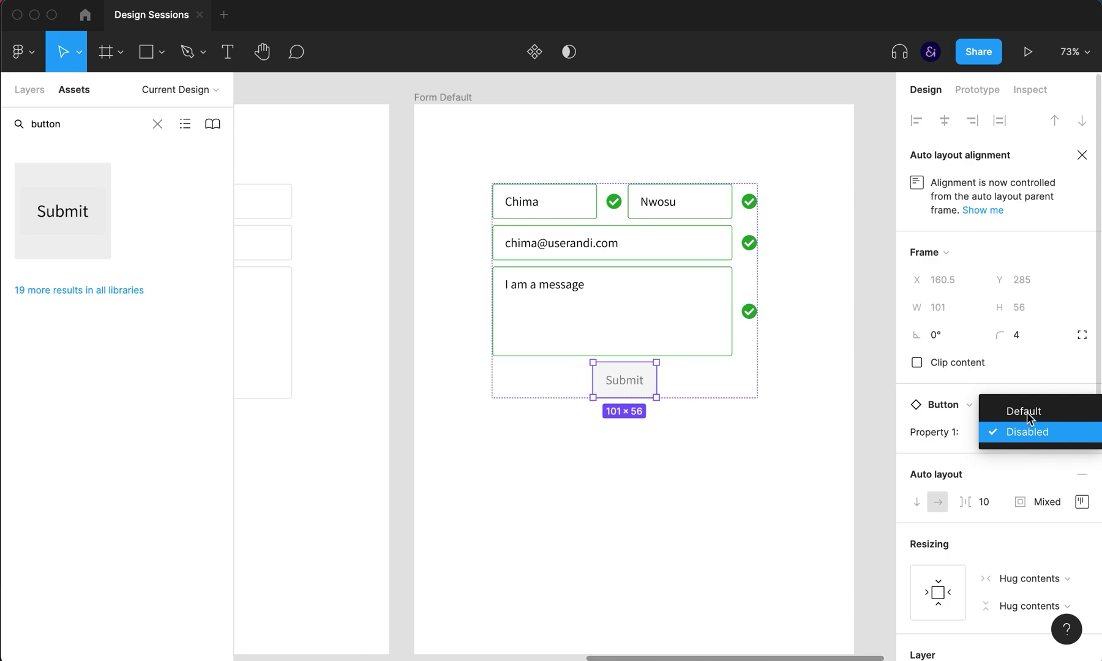
pyautogui.click(1028, 412)
pyautogui.click(711, 452)
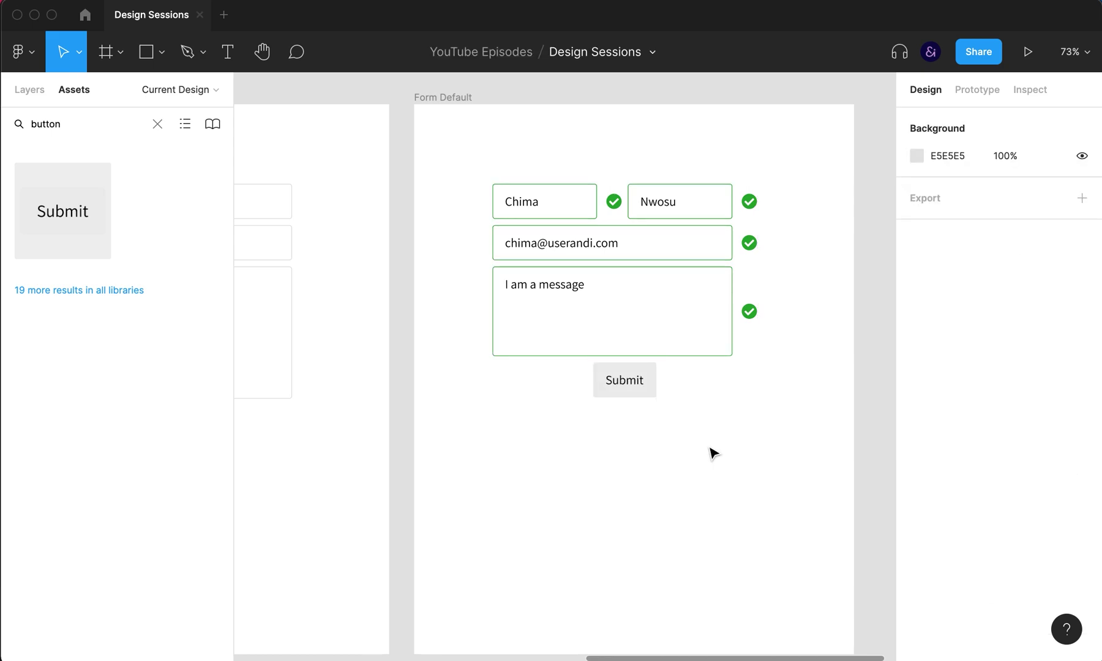
# Step: Select the Default variant in the Button component set with the Layers panel shown
pyautogui.moveTo(433, 362); pyautogui.dragTo(754, 386)
pyautogui.moveTo(413, 383); pyautogui.dragTo(509, 379)
pyautogui.moveTo(392, 340); pyautogui.dragTo(517, 337)
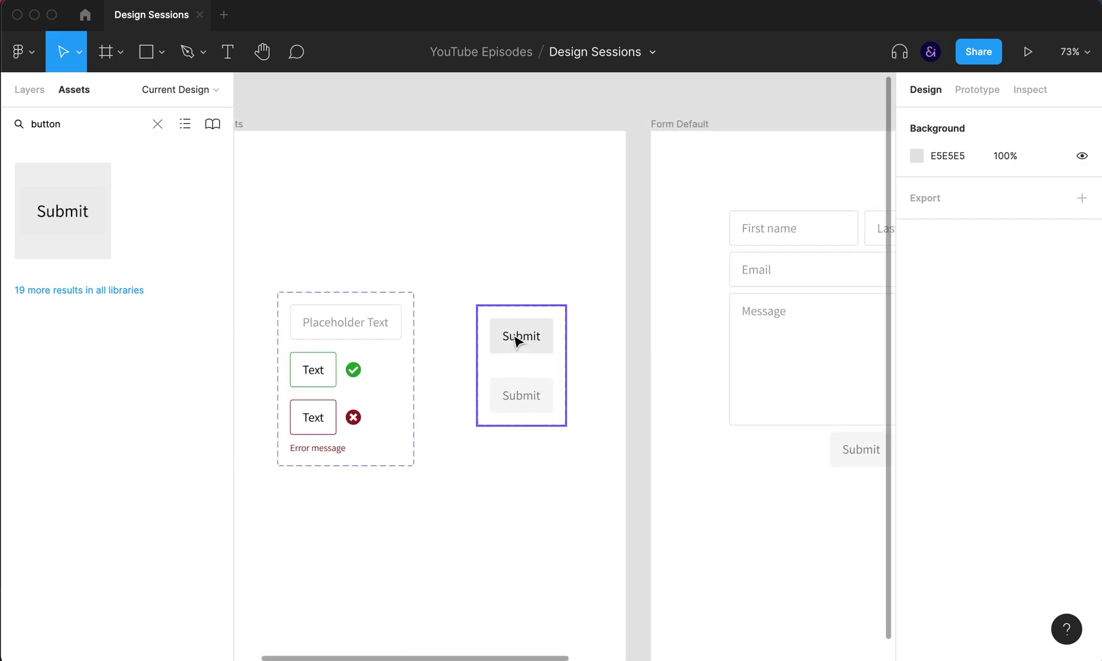
pyautogui.click(517, 340)
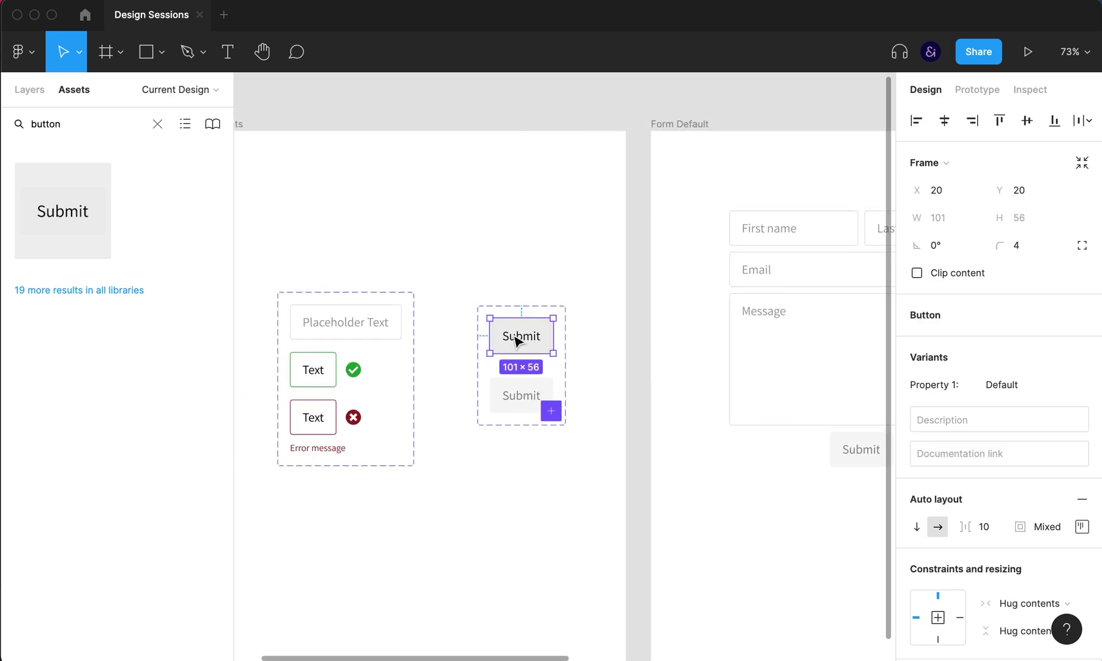
pyautogui.click(29, 90)
# Step: Rename the variant from Property 1=Default to Property 1=Active
pyautogui.doubleClick(103, 627)
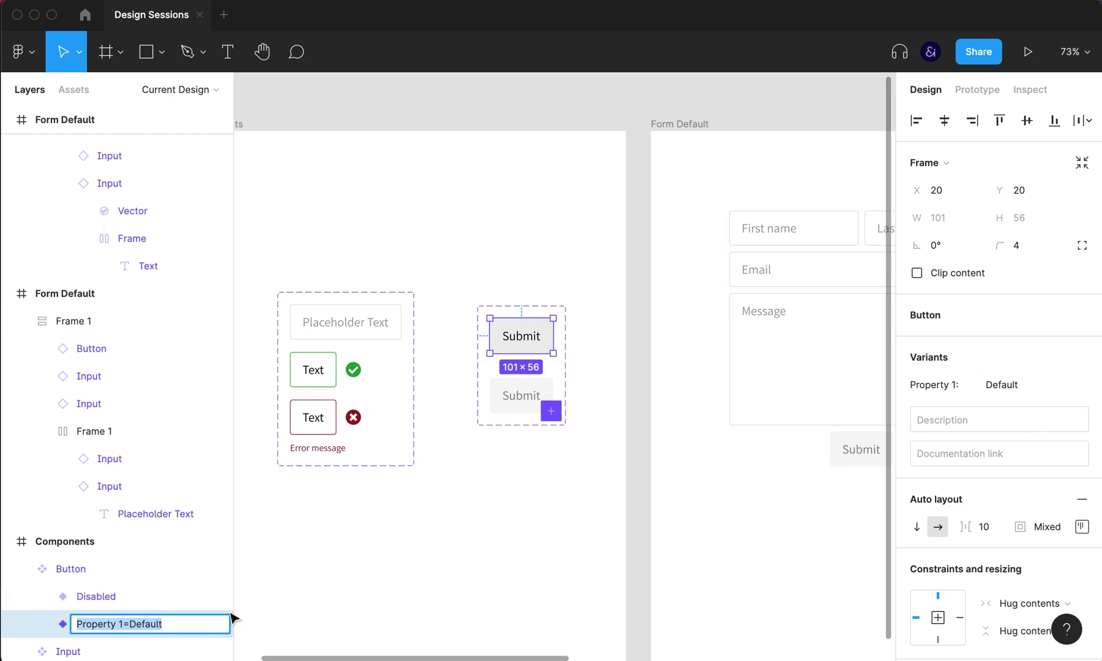
pyautogui.click(148, 624)
pyautogui.press('super+Left')
pyautogui.hotkey('alt', 'shift', 'Right')
pyautogui.press('super+Right')
pyautogui.hotkey('alt', 'shift', 'Left')
pyautogui.write('Activ')
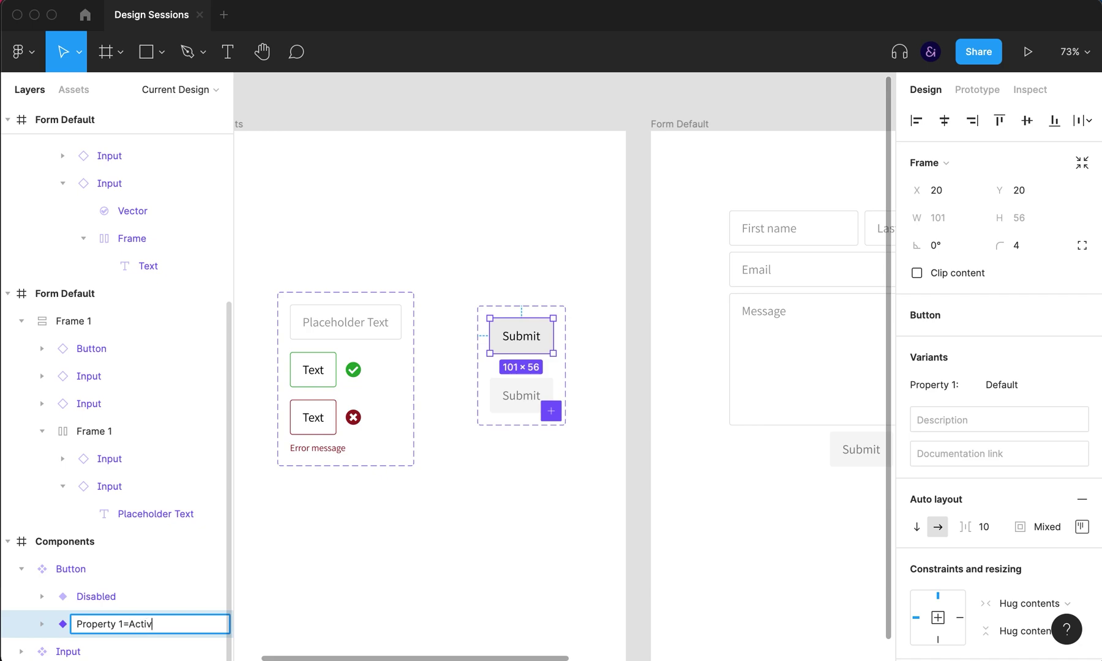
pyautogui.write('e')
pyautogui.press('Return')
pyautogui.click(543, 576)
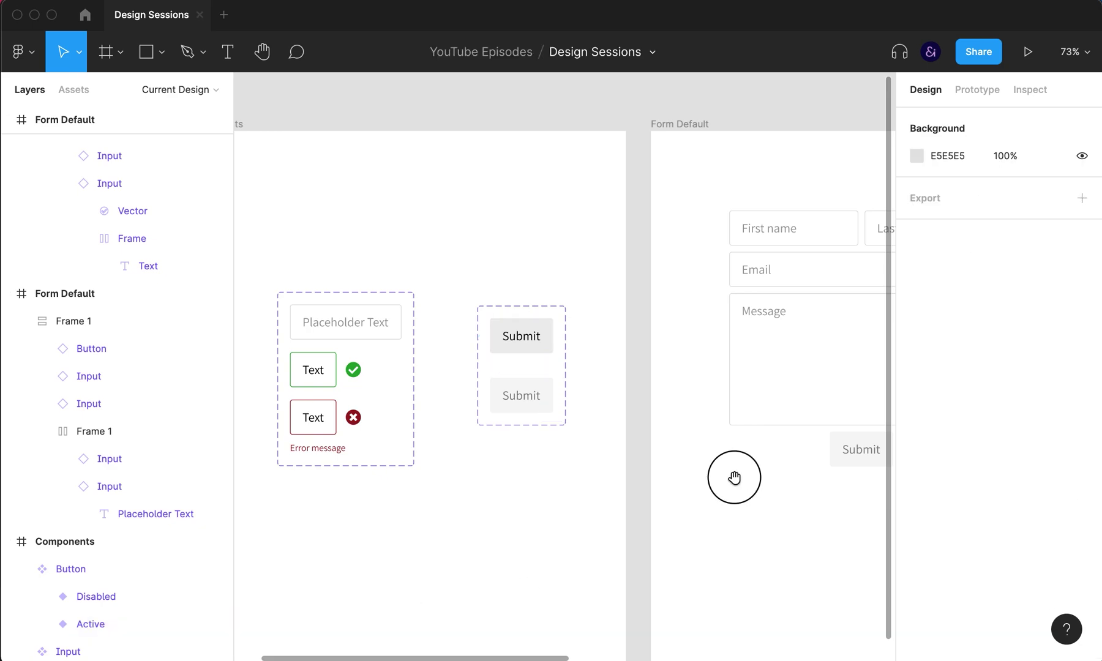
pyautogui.hscroll(5, 738, 475)
# Step: Rename the filled-in frame from 'Form Default' to 'Form Valid'
pyautogui.moveTo(723, 472); pyautogui.dragTo(560, 480)
pyautogui.doubleClick(418, 105)
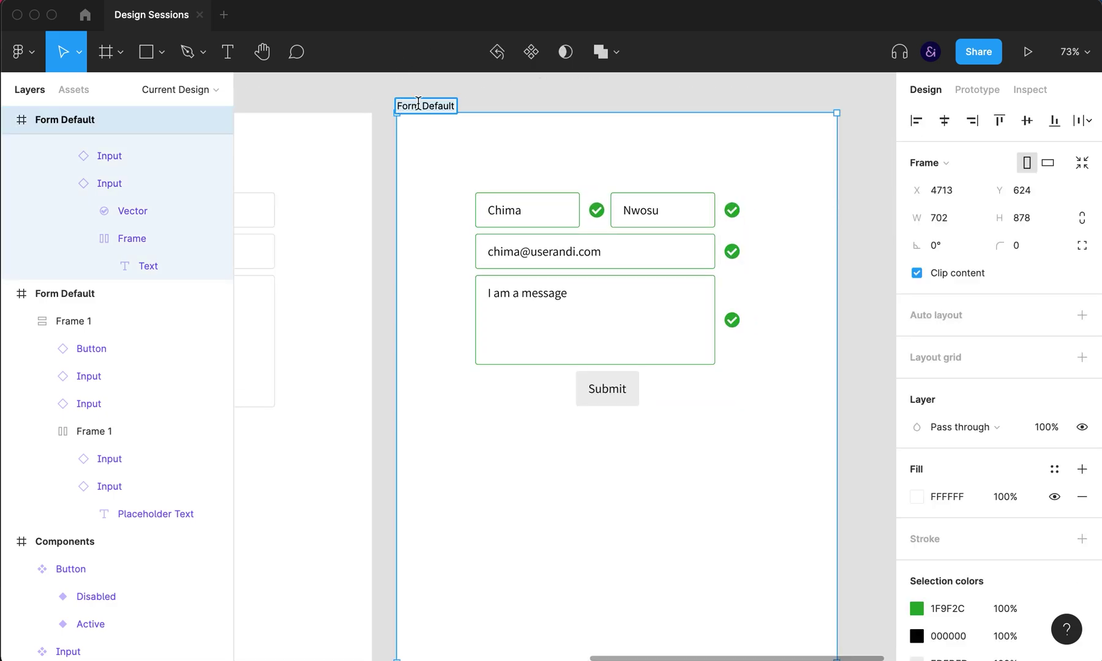
pyautogui.hotkey('shift', 'End')
pyautogui.write('V')
pyautogui.press('Return')
# Step: Duplicate the Form Valid frame and begin editing the copy's email text
pyautogui.press('Escape')
pyautogui.click(427, 110)
pyautogui.press('super+d')
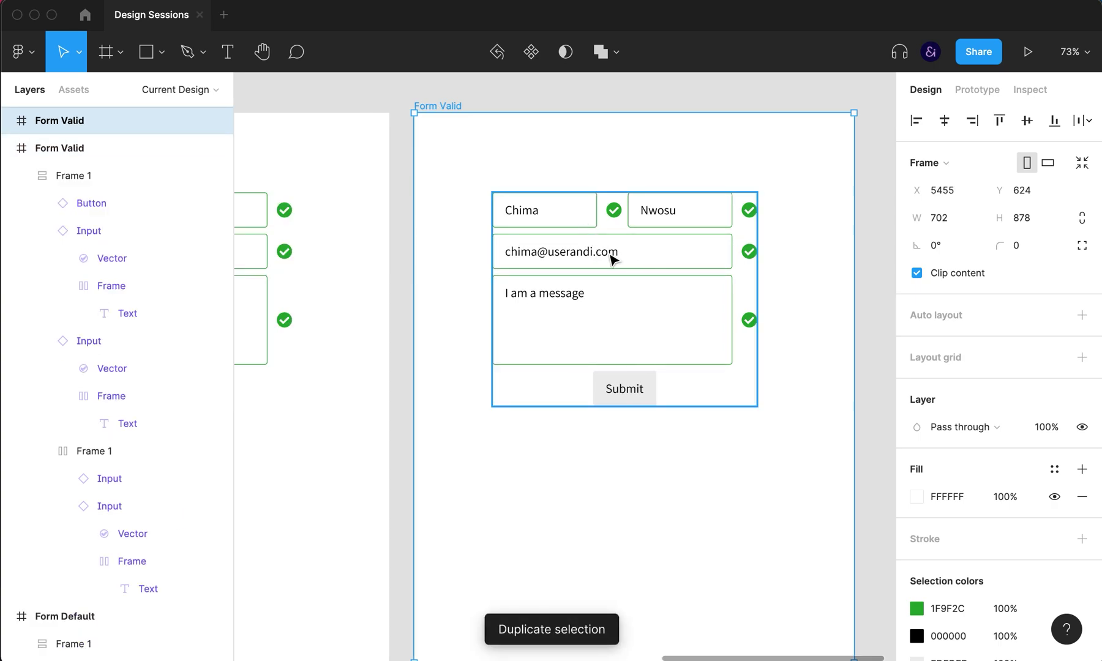
pyautogui.doubleClick(603, 255)
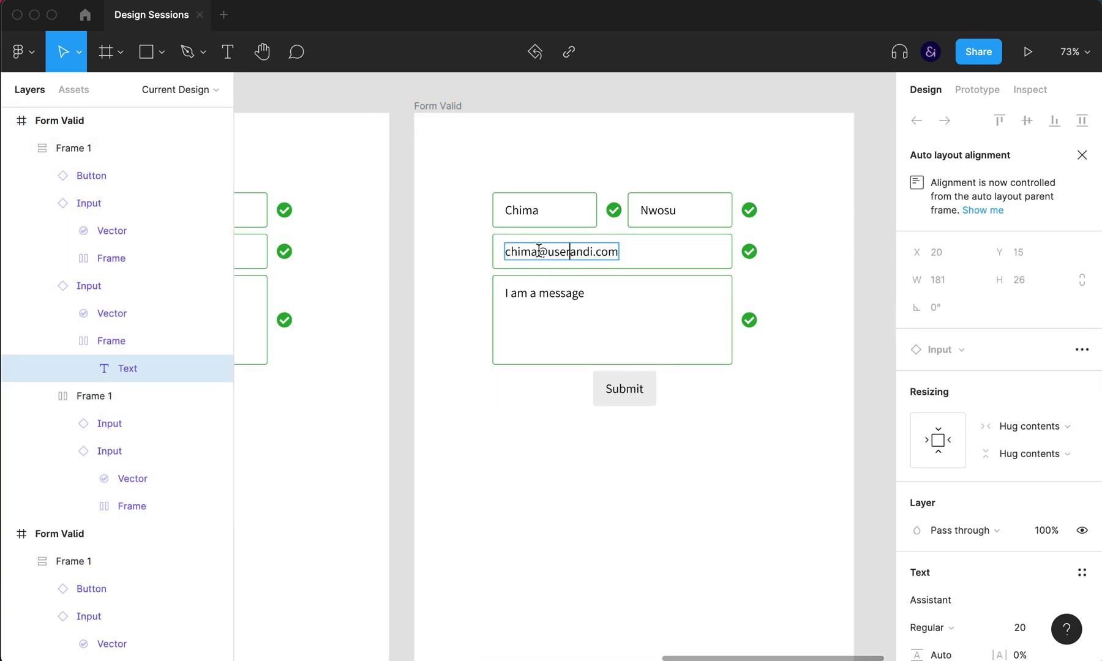
# Step: Clear the copy's email text and switch the Email input to the Invalid variant
pyautogui.press('super+a')
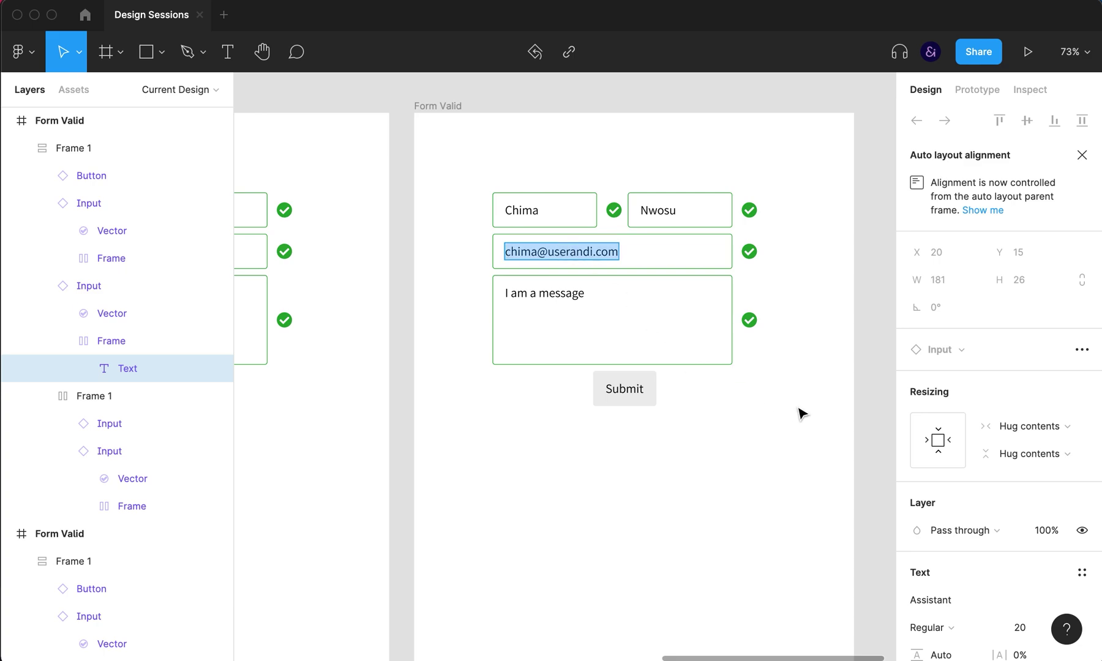
pyautogui.press('BackSpace')
pyautogui.click(785, 394)
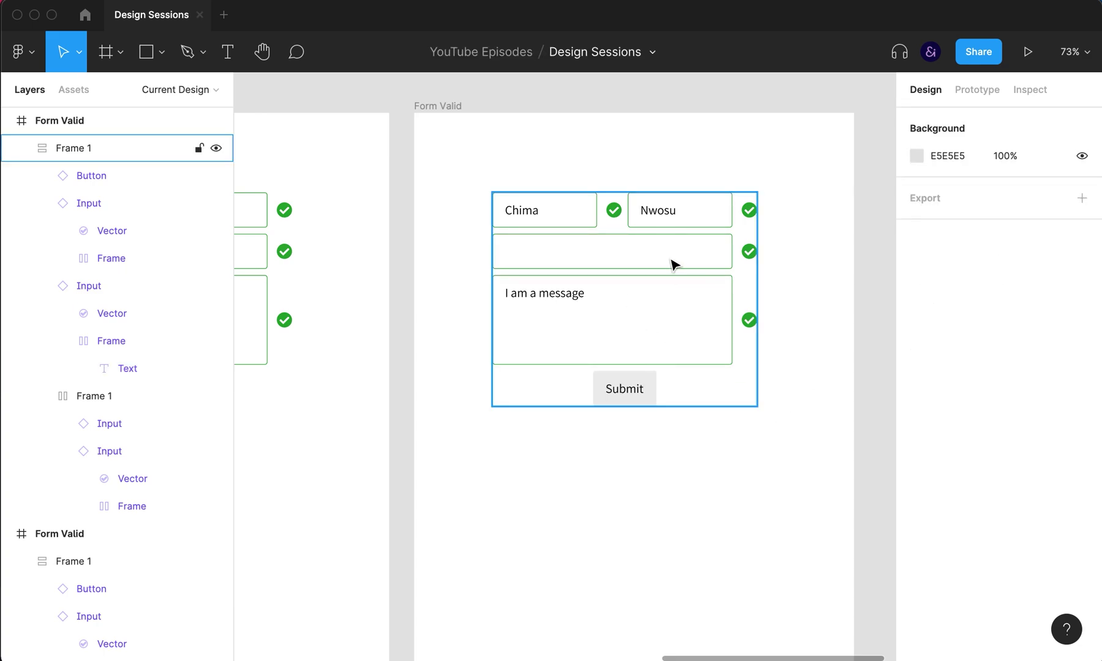
pyautogui.click(671, 259)
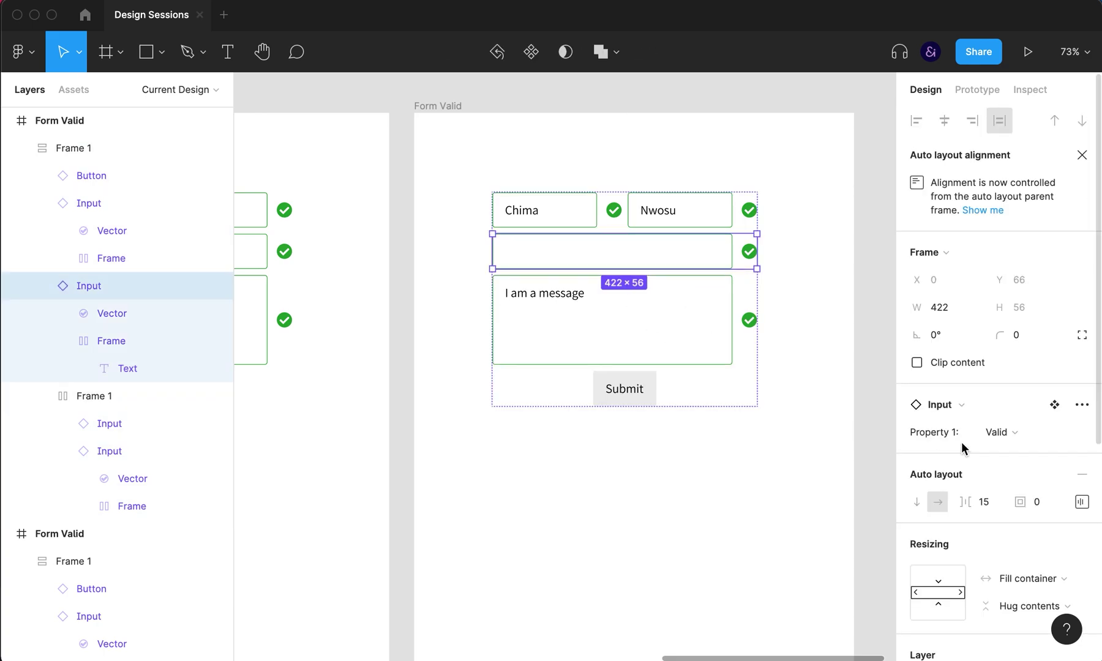
pyautogui.click(1004, 431)
pyautogui.click(1020, 418)
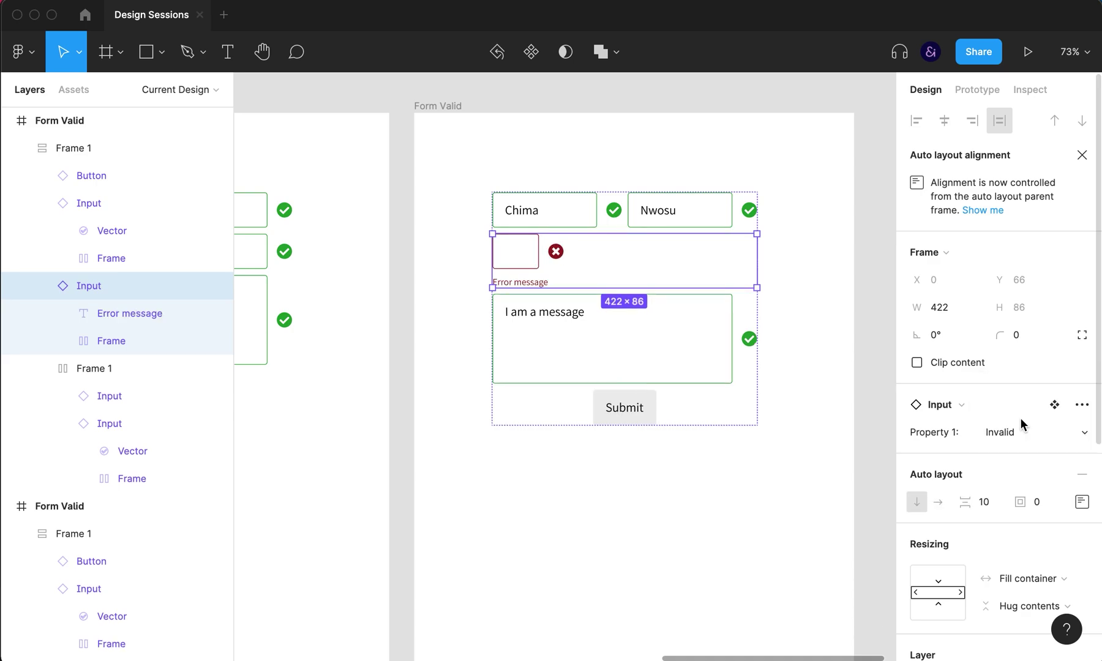
# Step: Set the email input's inner box width to Fill container
pyautogui.click(528, 262)
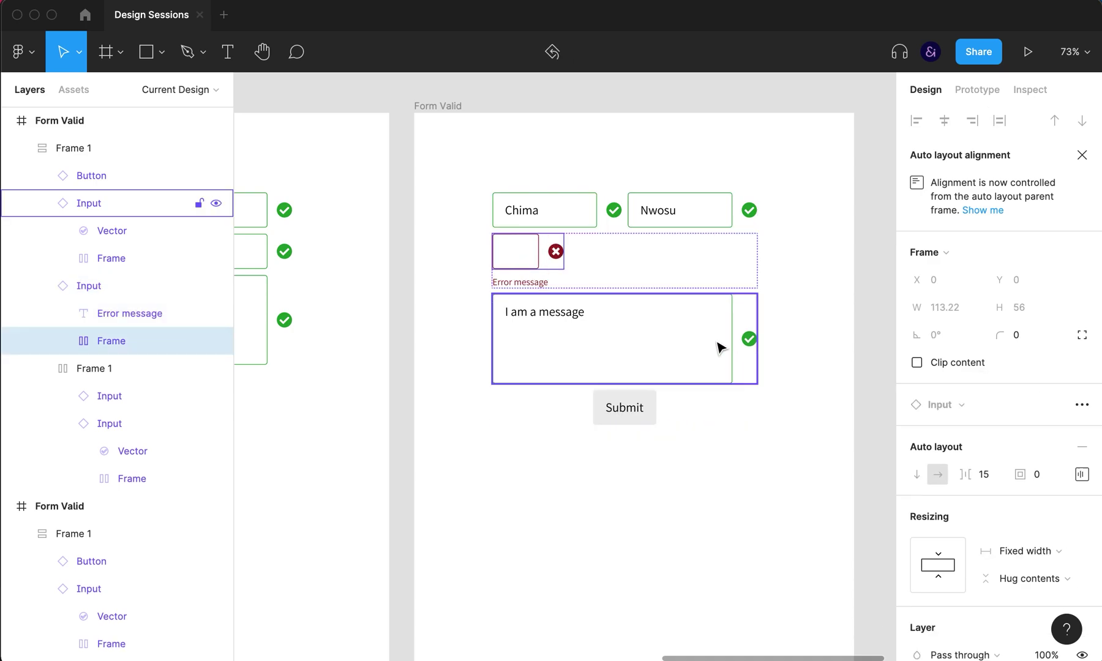
pyautogui.click(607, 280)
pyautogui.click(532, 265)
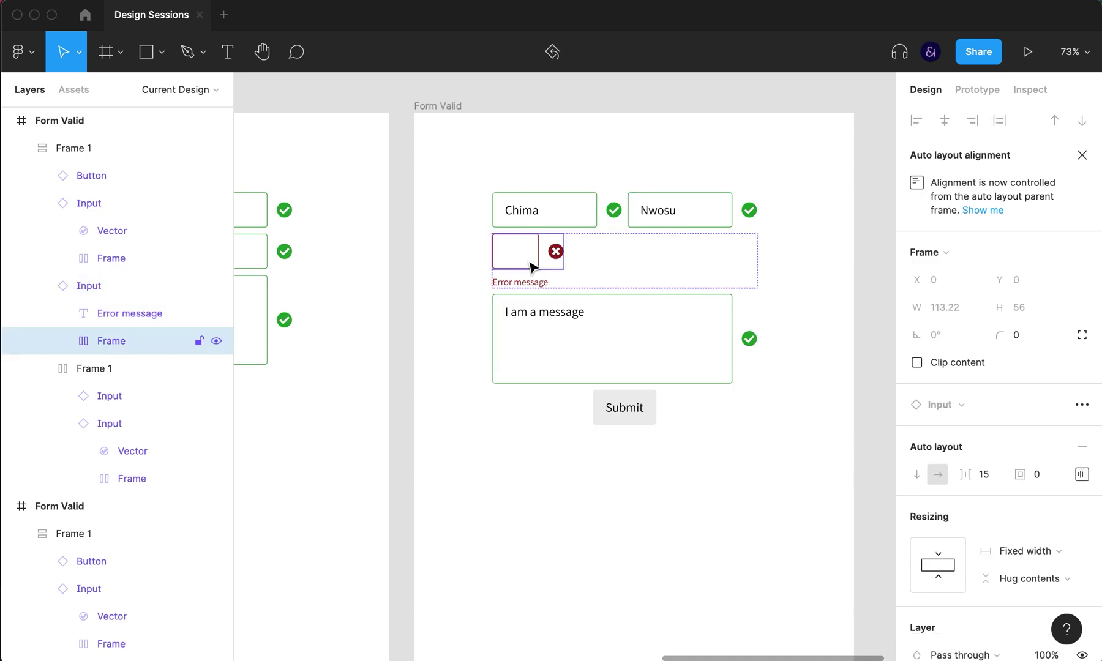
pyautogui.click(1021, 554)
pyautogui.click(1022, 592)
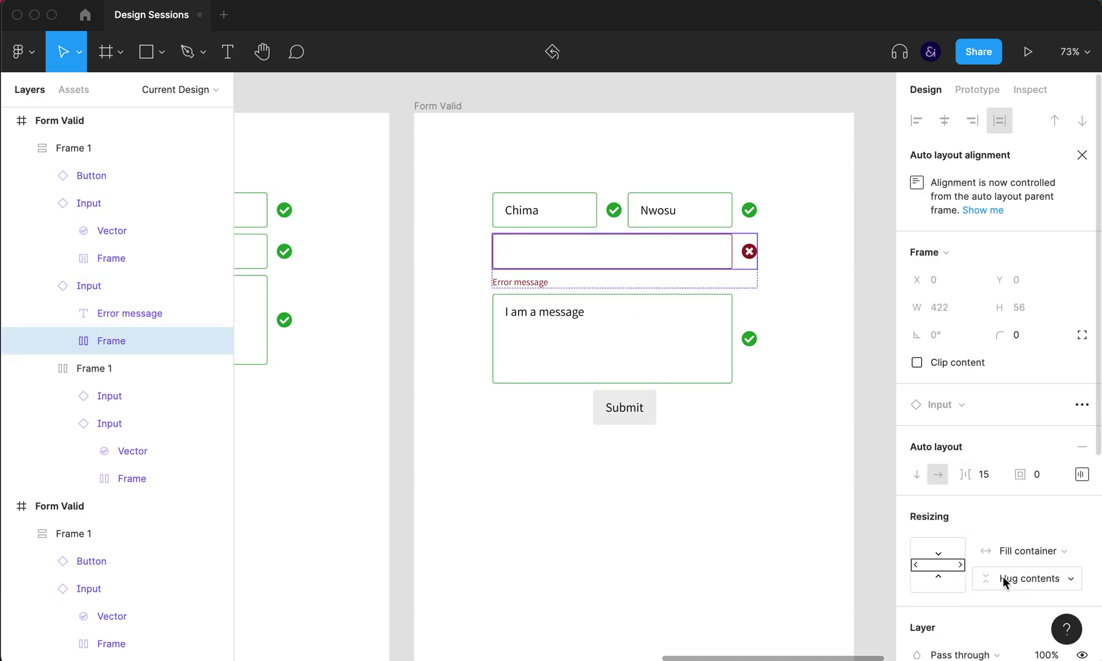
pyautogui.click(834, 294)
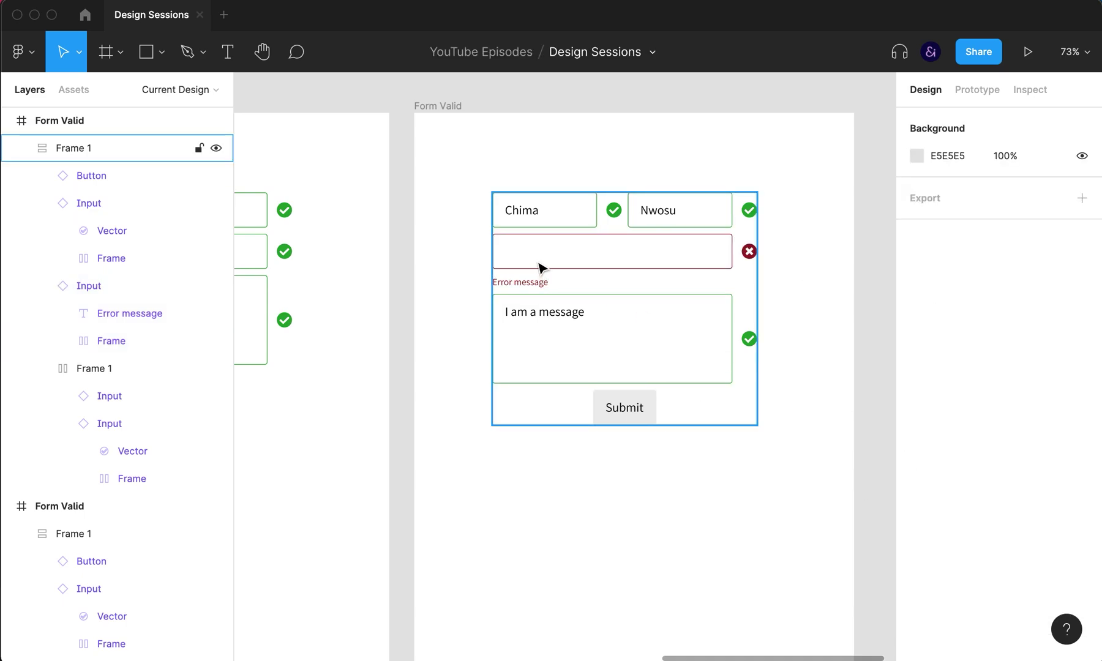
# Step: Set the copy's Submit button to the Disabled variant
pyautogui.doubleClick(634, 407)
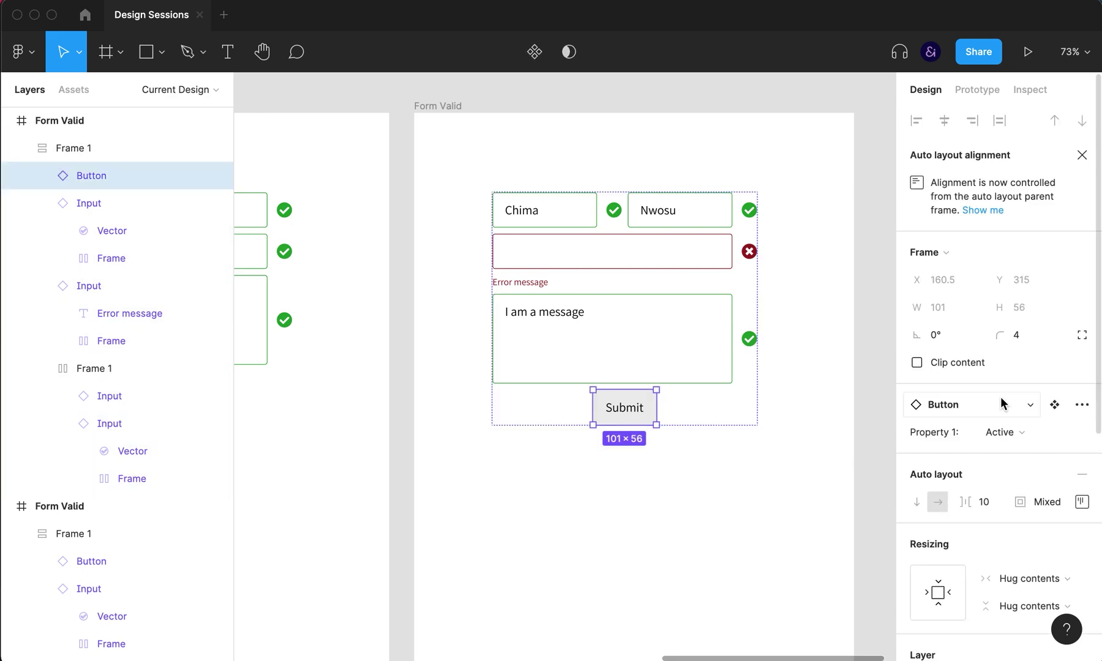
pyautogui.click(1010, 432)
pyautogui.click(1019, 450)
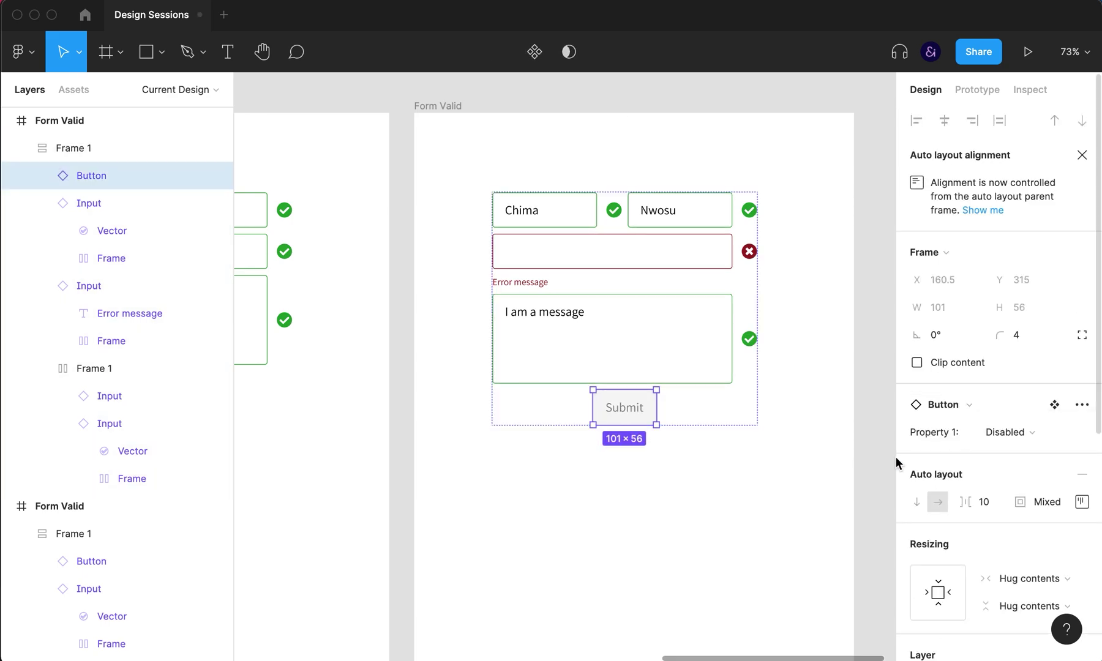
pyautogui.click(820, 471)
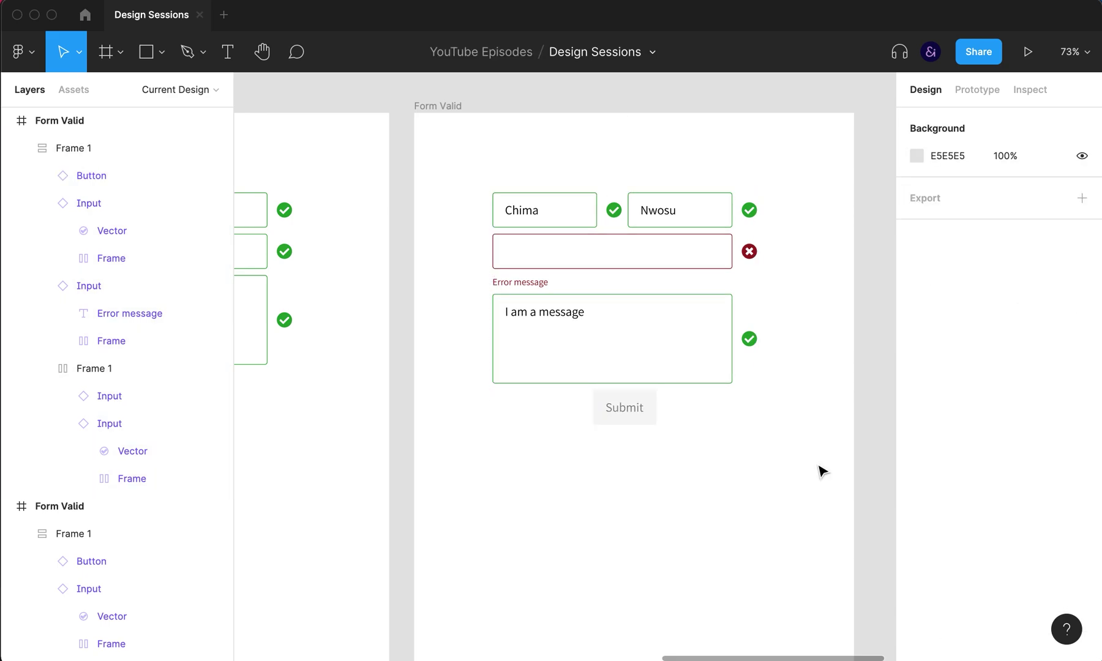
# Step: Change the error message to 'Please enter a valid email'
pyautogui.doubleClick(535, 283)
pyautogui.write('Emai')
pyautogui.write('l field')
pyautogui.write('s')
pyautogui.press('super+a')
pyautogui.write('P')
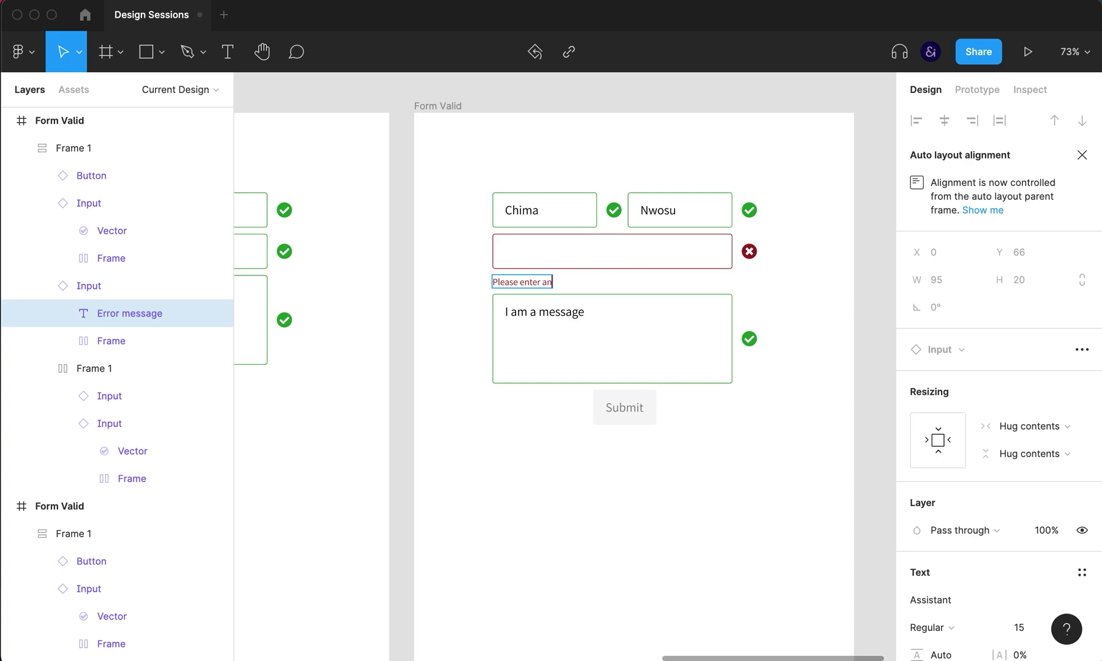
pyautogui.write('lease enter a valid email')
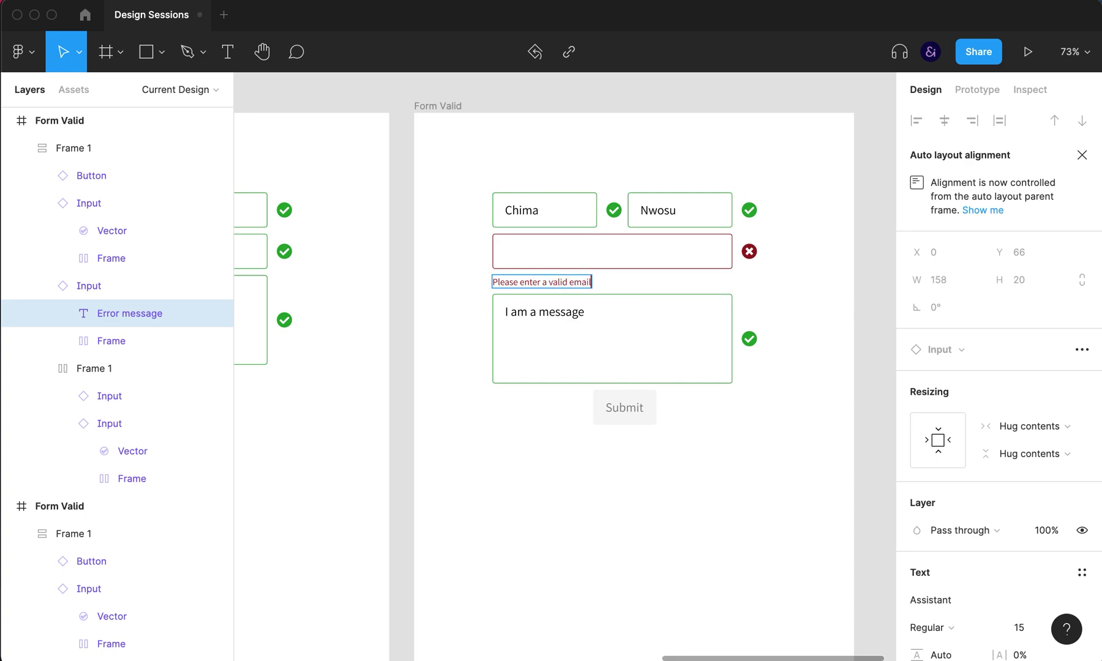